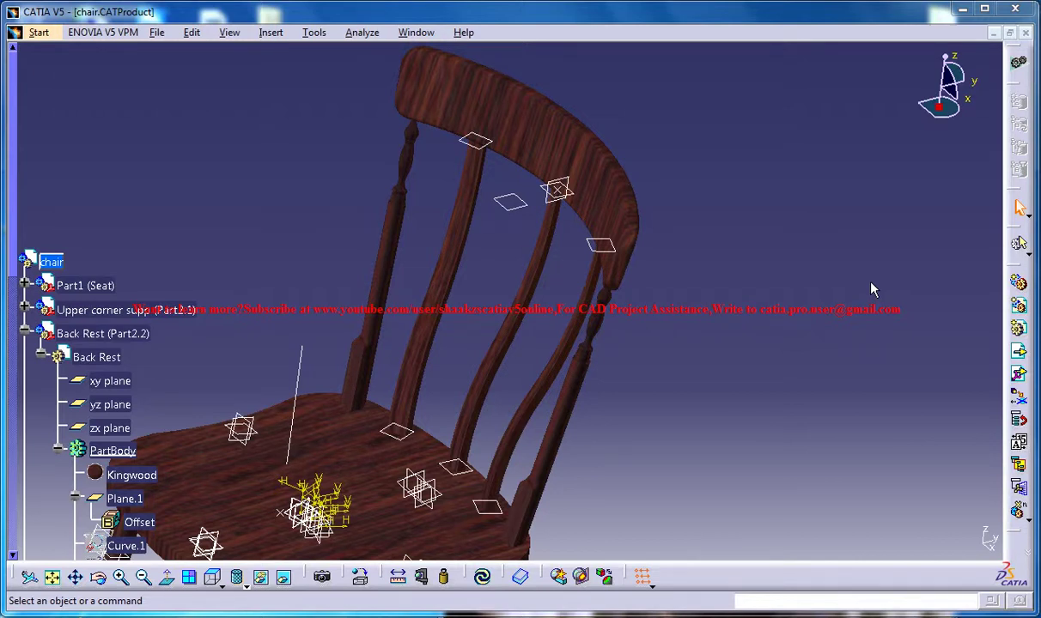
# Step: Switch from the finished chair assembly to the Chair Study.CATProduct document
pyautogui.moveTo(462, 350); pyautogui.dragTo(520, 327, button='middle')
pyautogui.moveTo(546, 273); pyautogui.dragTo(534, 283, button='middle')
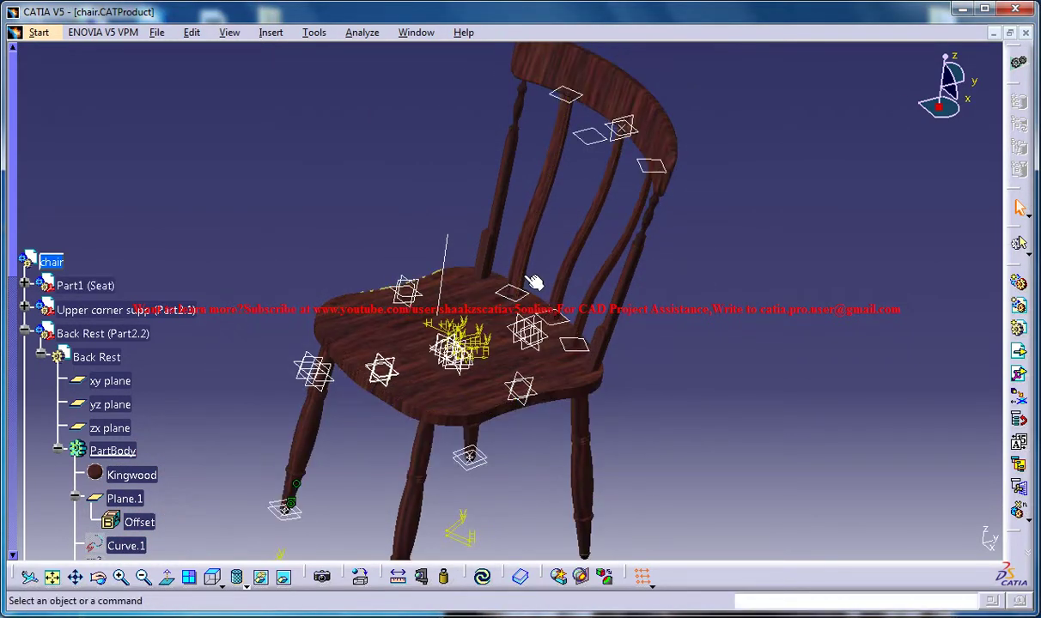
pyautogui.click(419, 32)
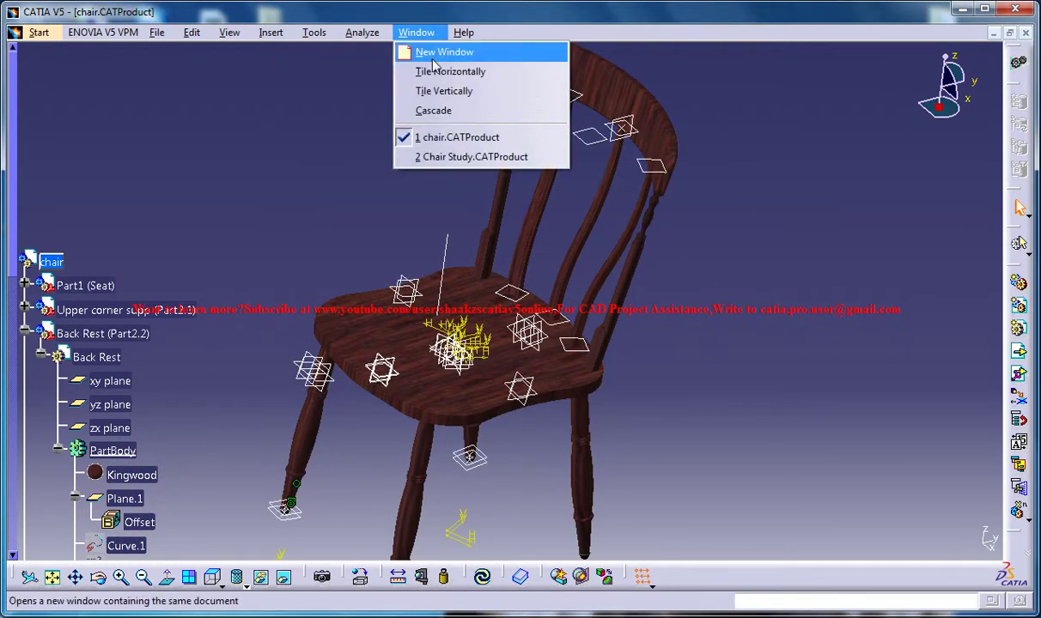
pyautogui.click(502, 158)
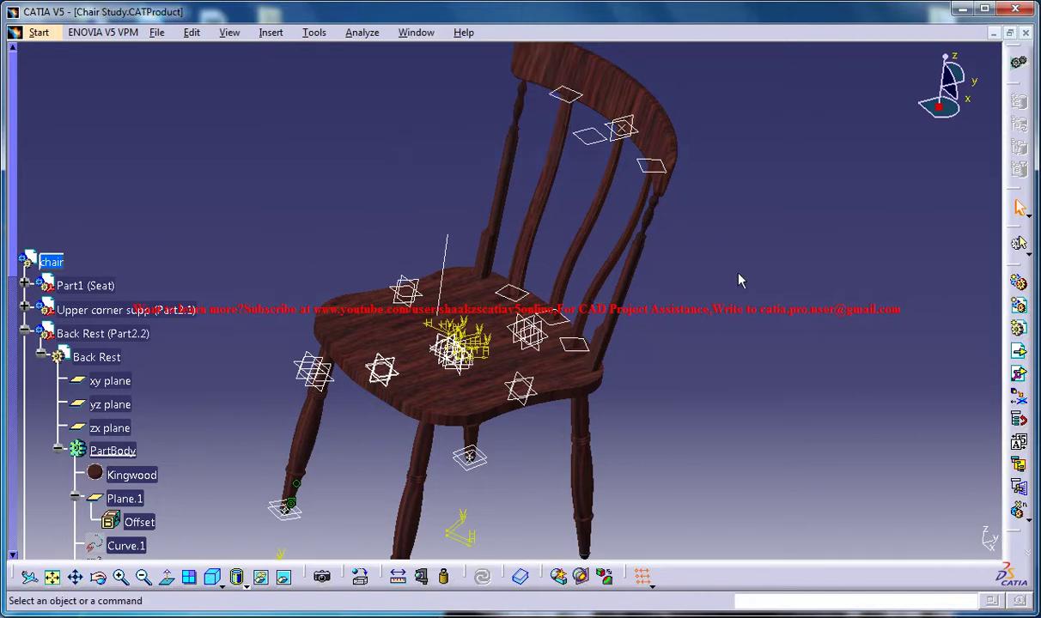
pyautogui.moveTo(682, 225); pyautogui.dragTo(627, 306, button='middle')
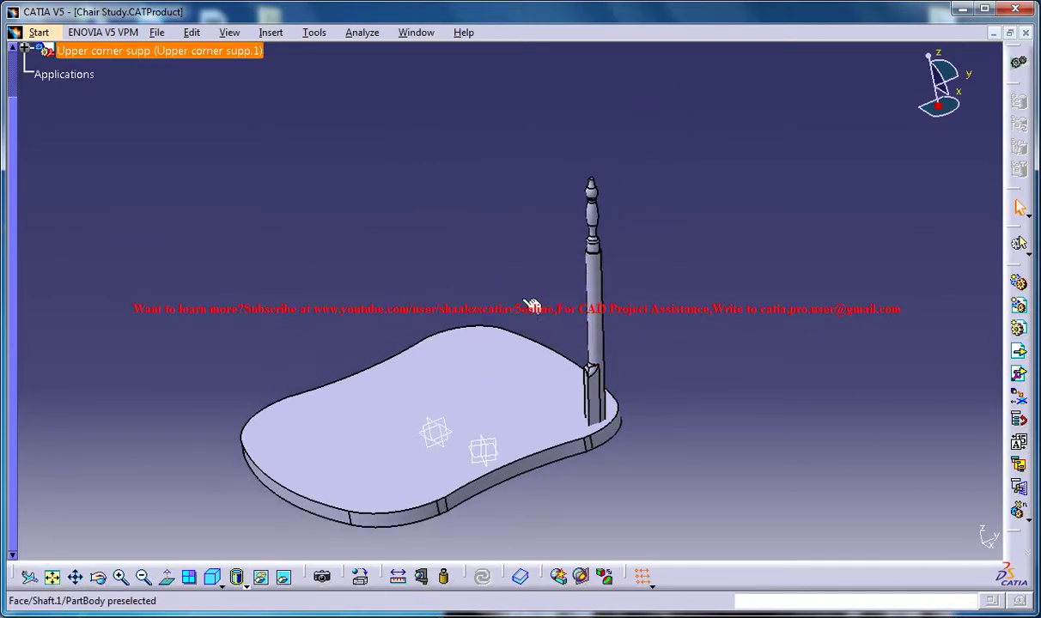
pyautogui.moveTo(554, 324); pyautogui.dragTo(575, 259, button='middle')
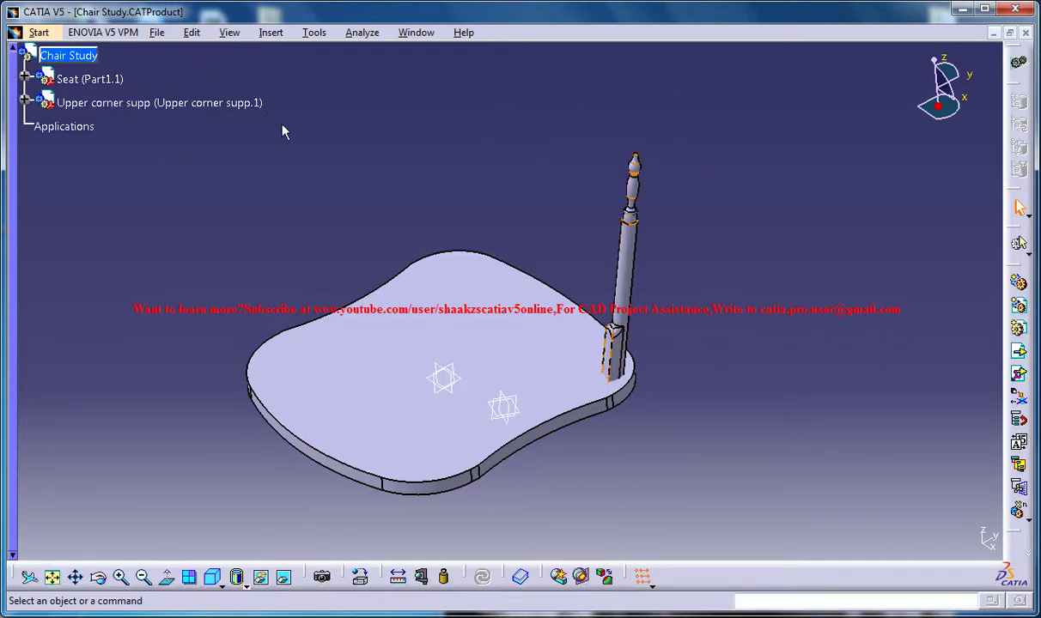
# Step: Insert a new part named Back Support into the Chair Study assembly, defining a new origin point, and open its PartBody for editing
pyautogui.click(76, 56)
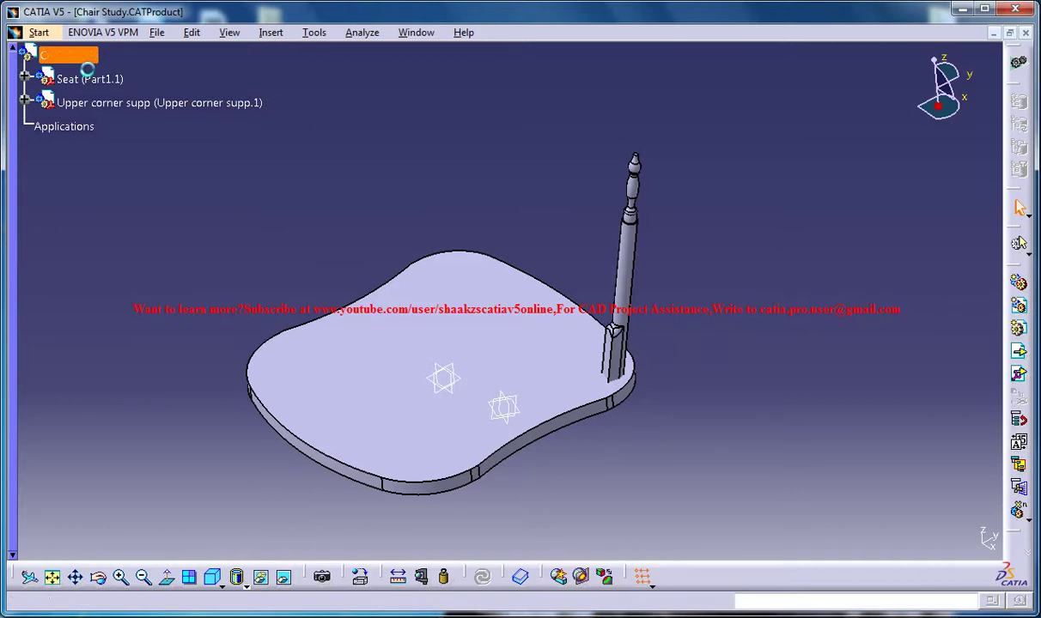
pyautogui.click(271, 32)
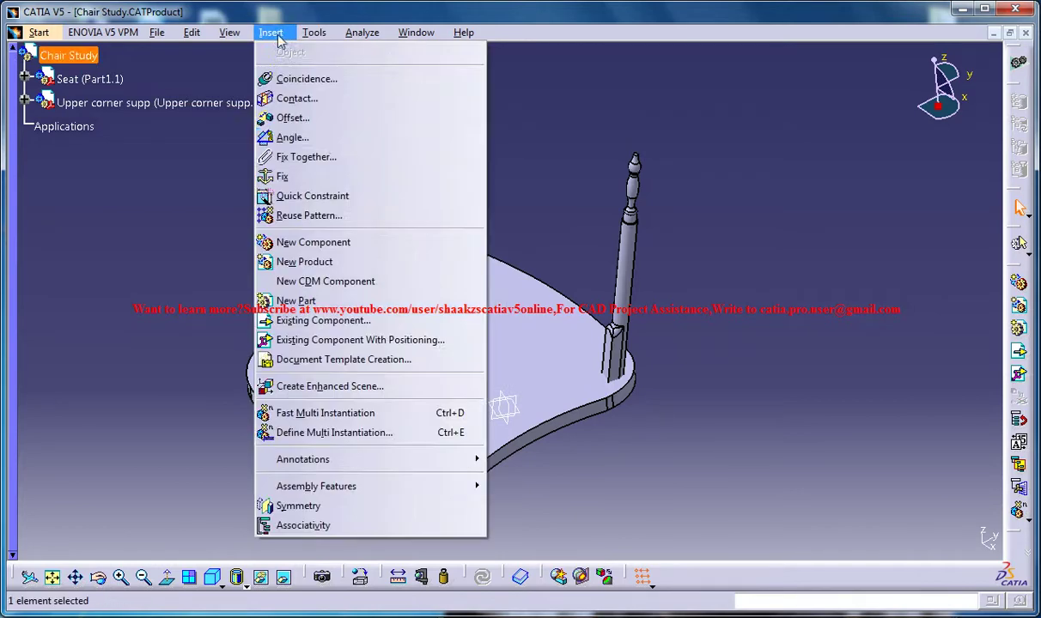
pyautogui.click(324, 300)
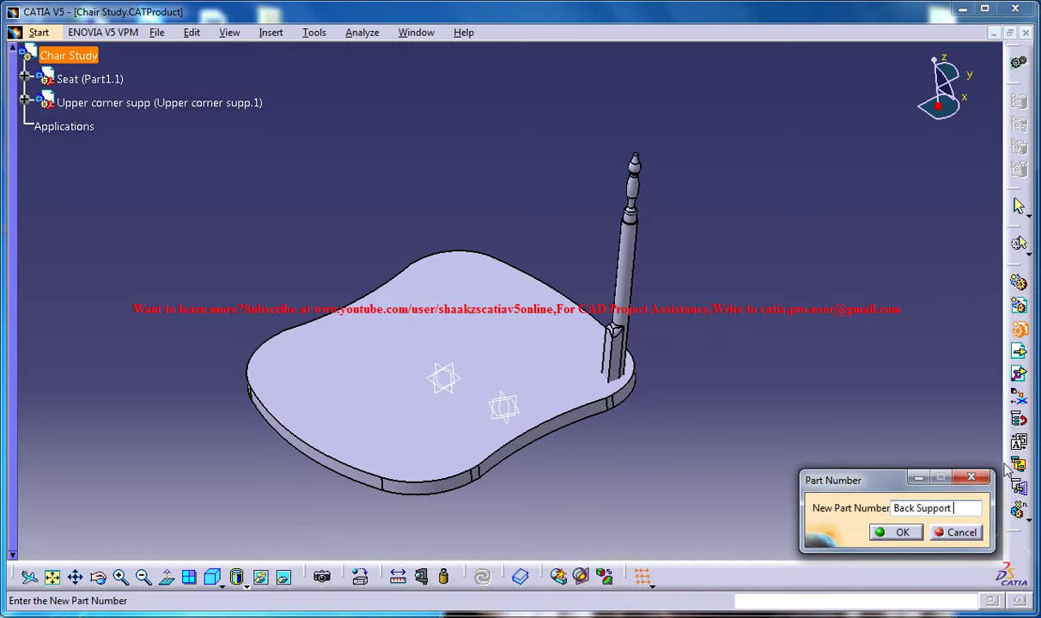
pyautogui.click(902, 533)
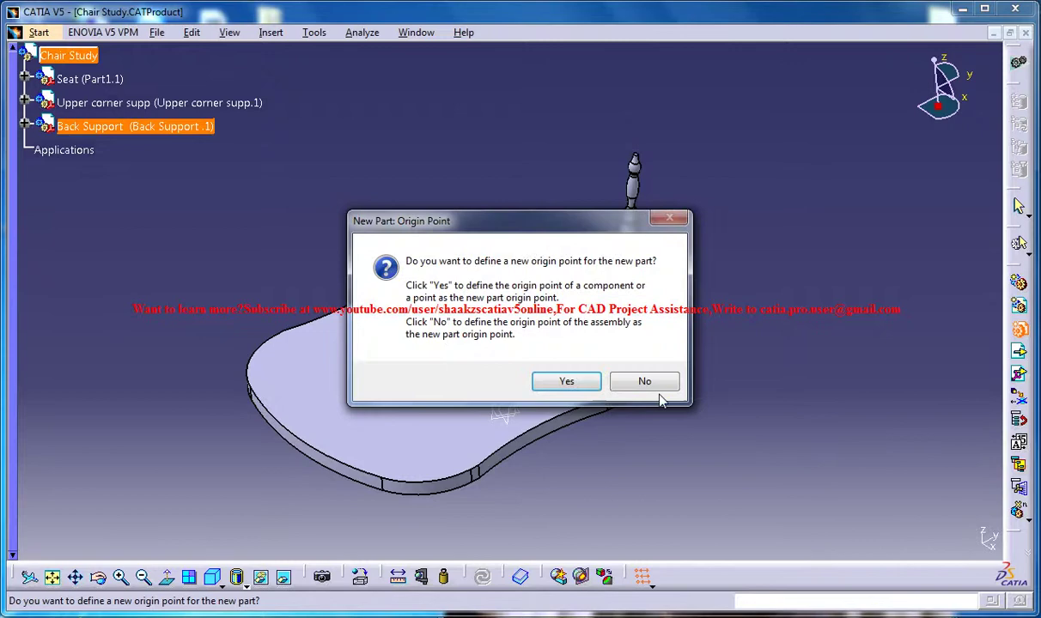
pyautogui.click(566, 383)
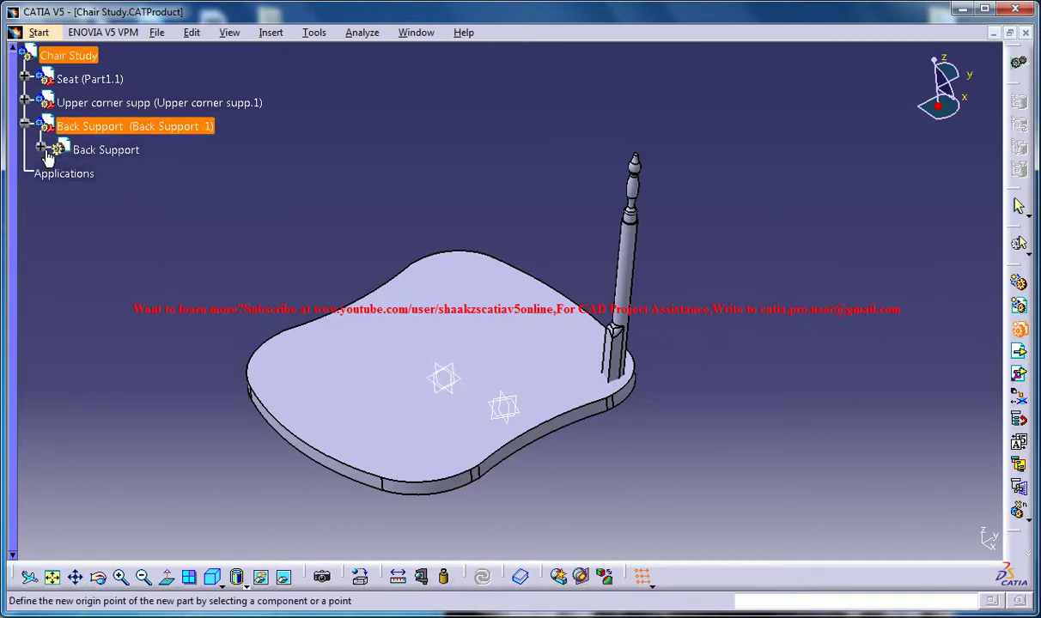
pyautogui.click(41, 149)
pyautogui.click(133, 262)
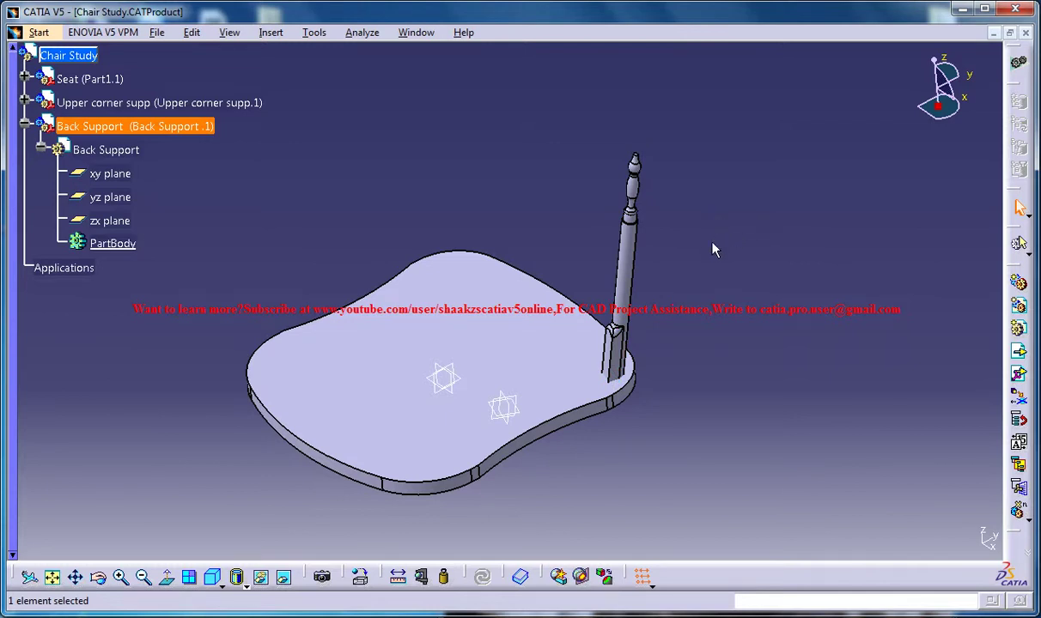
pyautogui.doubleClick(116, 245)
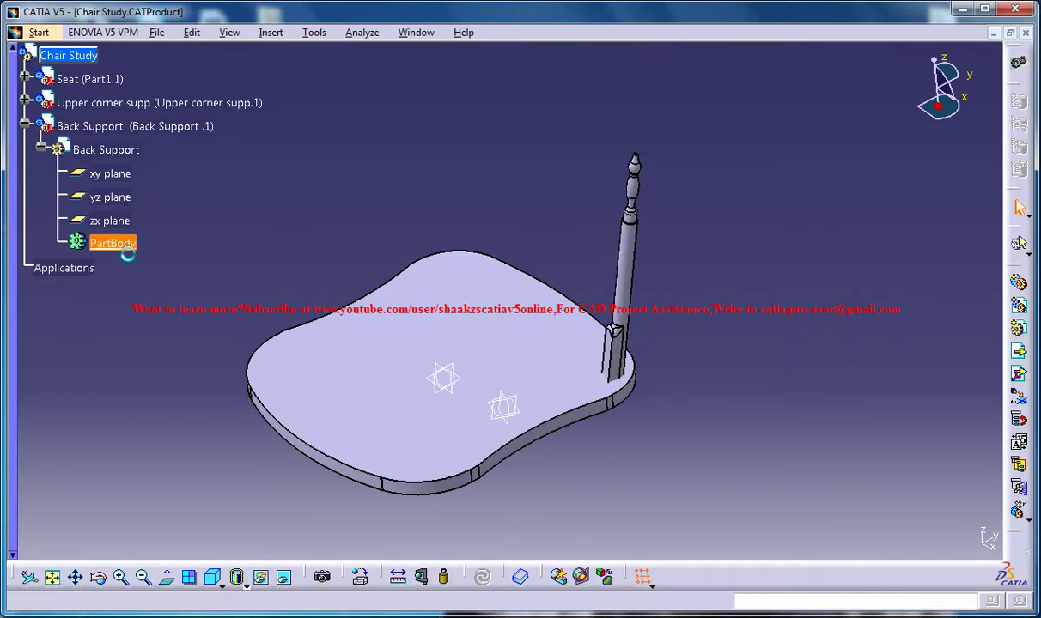
# Step: Start a plane of type Offset from plane, using the seat's top face as the reference
pyautogui.moveTo(669, 223); pyautogui.dragTo(539, 237, button='middle')
pyautogui.moveTo(537, 372); pyautogui.dragTo(533, 346, button='middle')
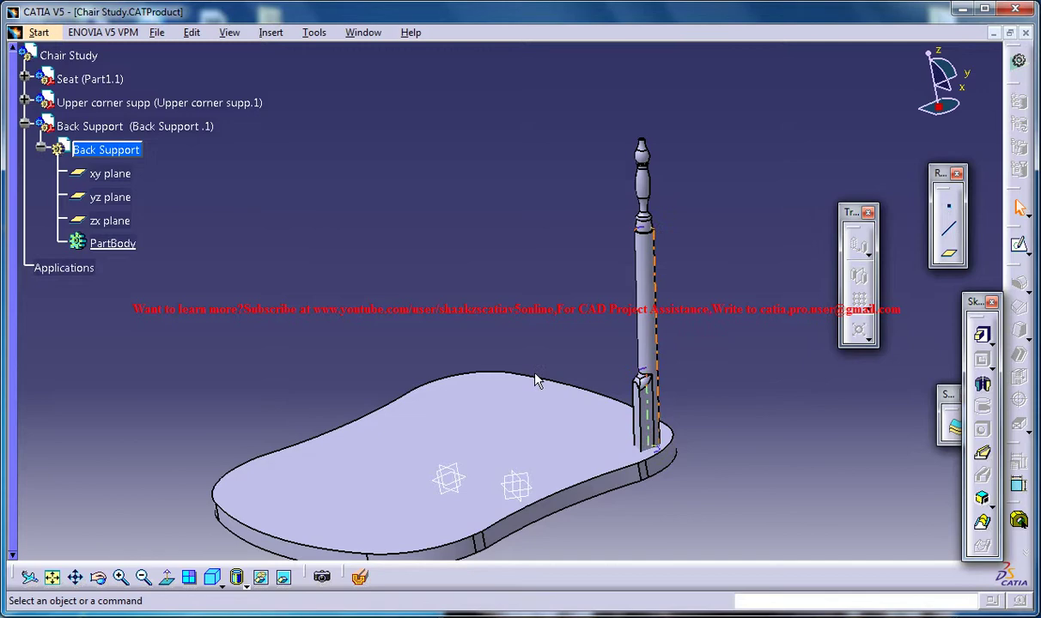
pyautogui.click(557, 422)
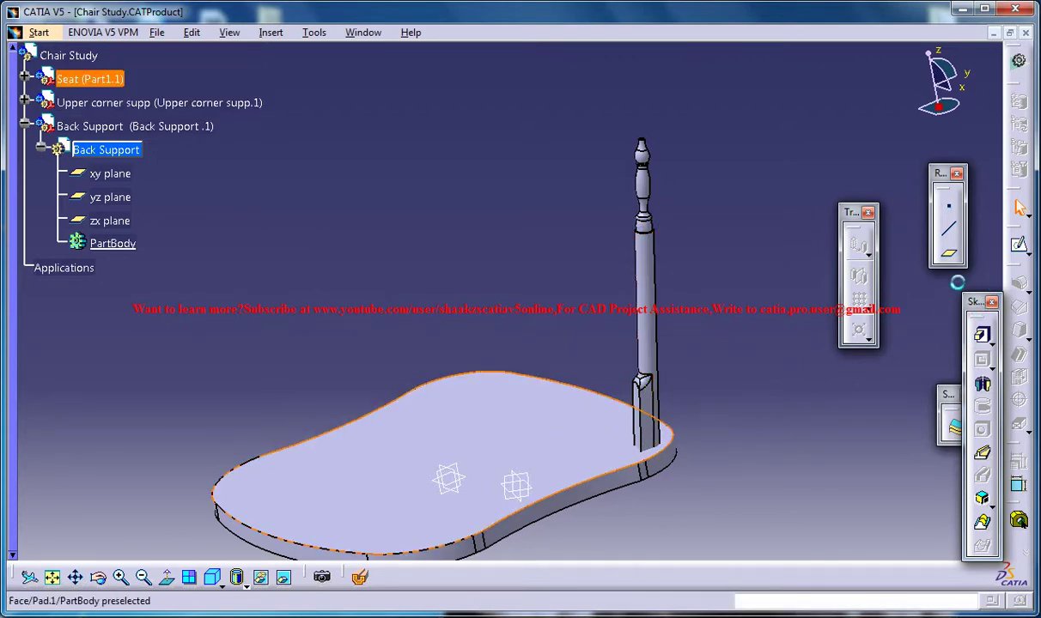
pyautogui.click(949, 254)
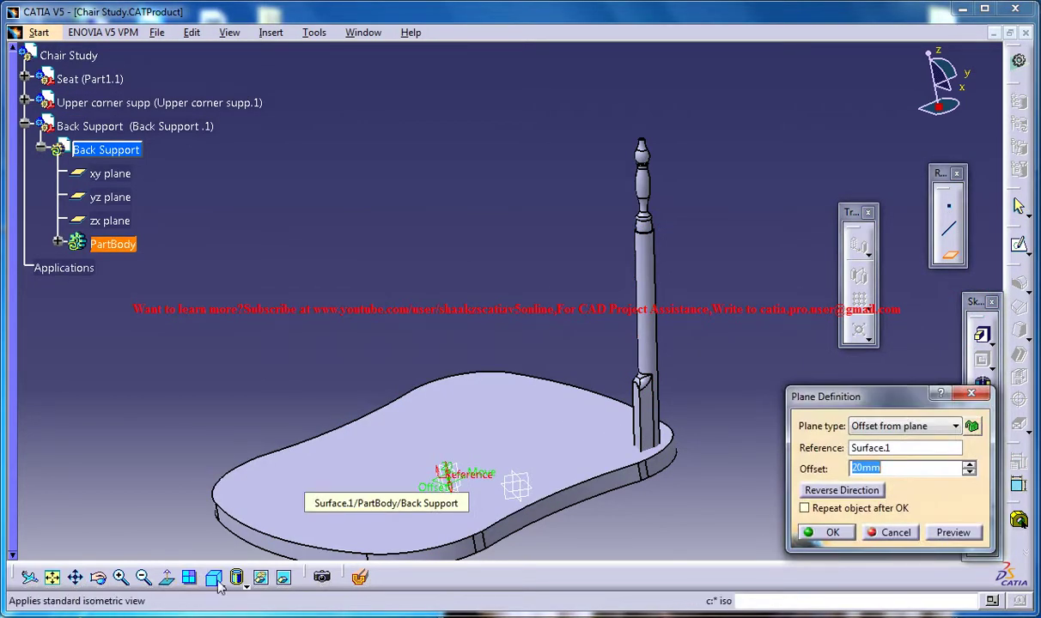
pyautogui.click(238, 579)
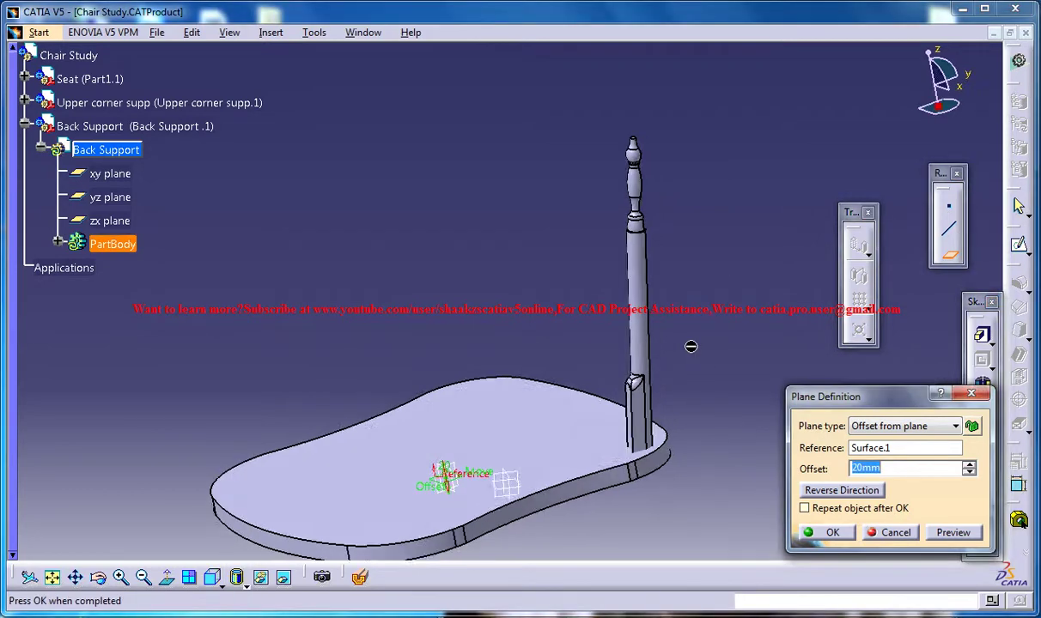
pyautogui.moveTo(563, 397); pyautogui.dragTo(558, 416, button='middle')
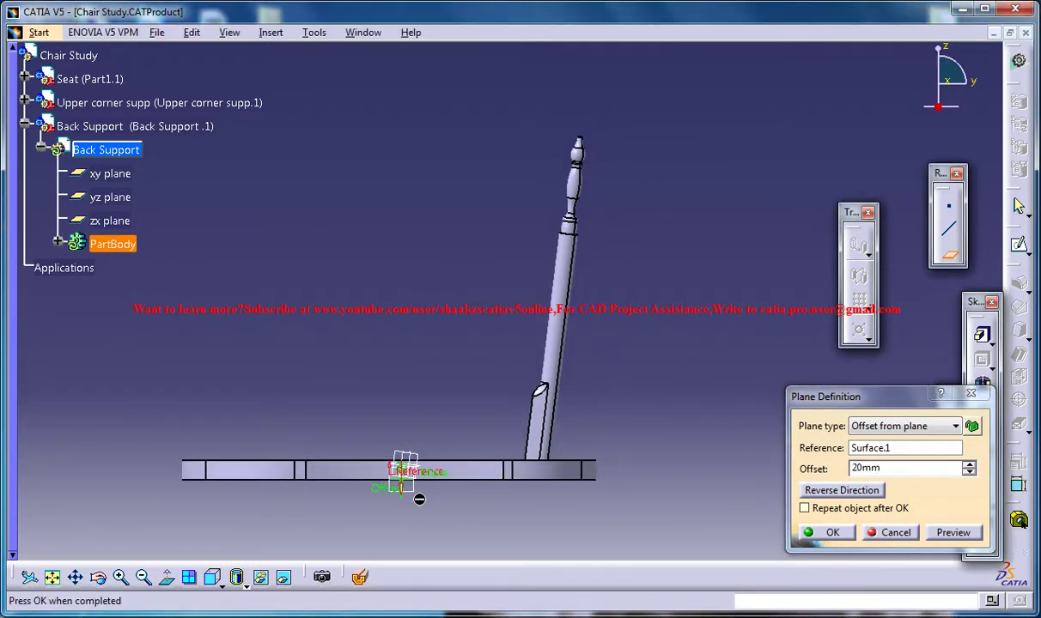
# Step: Set the plane's offset to -339 mm, level with the tip of the upper corner support
pyautogui.moveTo(399, 487); pyautogui.dragTo(422, 356)
pyautogui.moveTo(578, 340); pyautogui.dragTo(603, 153)
pyautogui.moveTo(602, 152); pyautogui.dragTo(580, 120, button='middle')
pyautogui.click(555, 274)
pyautogui.scroll(1, 574, 220)
pyautogui.moveTo(576, 222); pyautogui.dragTo(592, 331, button='middle')
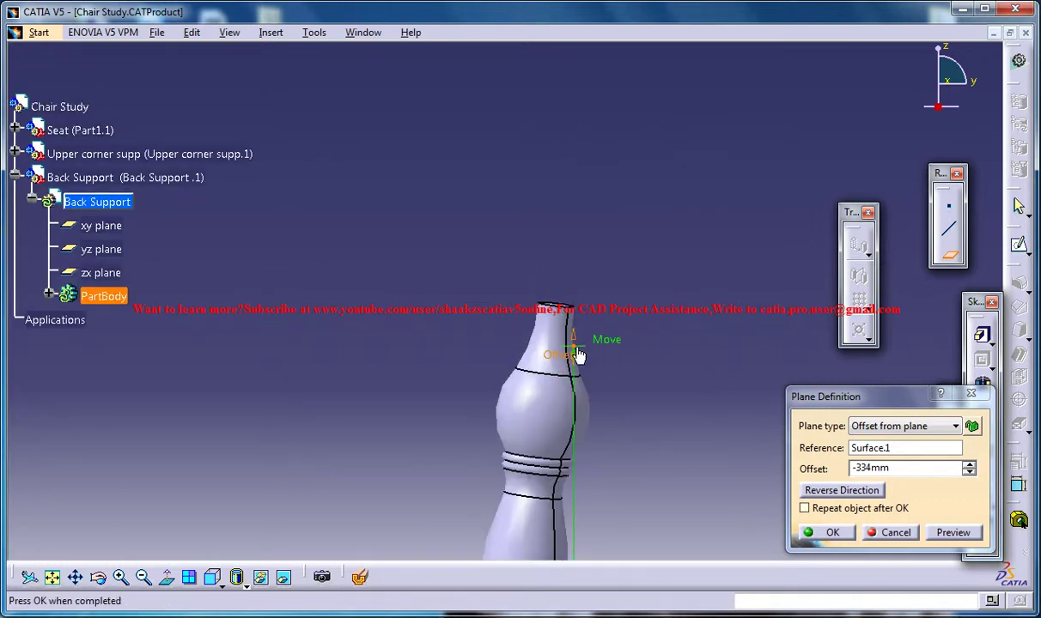
pyautogui.moveTo(578, 355); pyautogui.dragTo(578, 326)
pyautogui.moveTo(612, 320); pyautogui.dragTo(597, 317, button='middle')
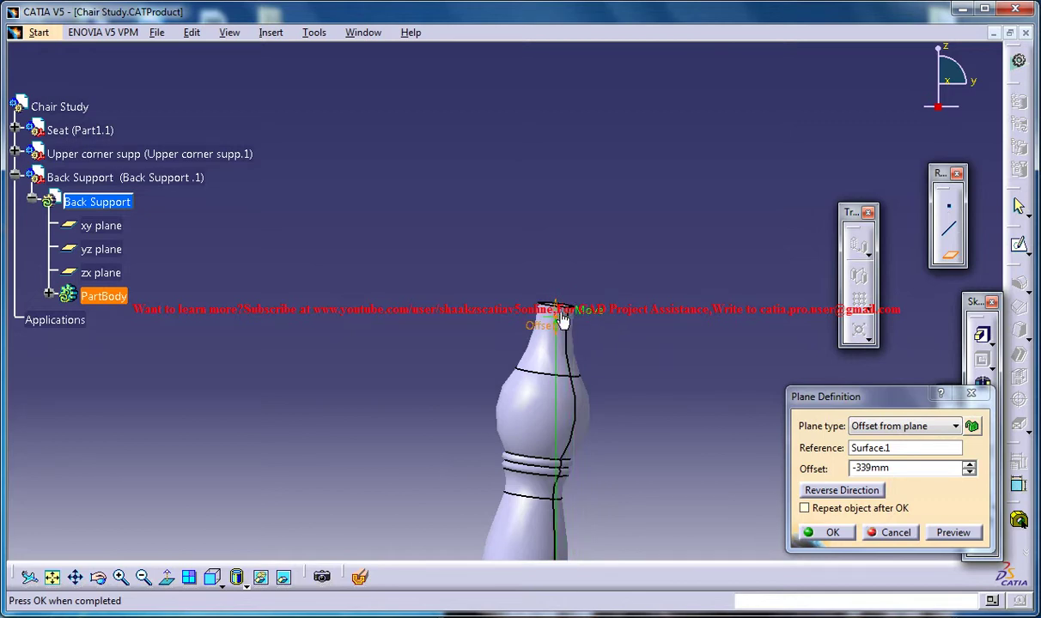
# Step: Move the plane's symbol sideways onto the corner support's tip and create the plane
pyautogui.click(223, 587)
pyautogui.click(240, 536)
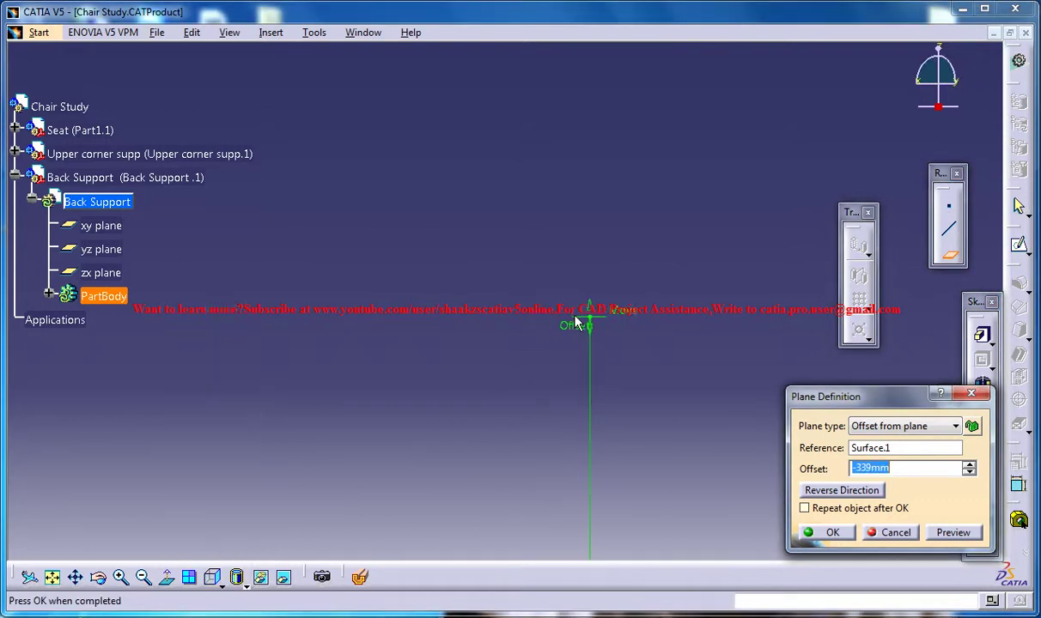
pyautogui.moveTo(451, 326); pyautogui.dragTo(434, 409, button='middle')
pyautogui.moveTo(537, 334); pyautogui.dragTo(698, 327, button='middle')
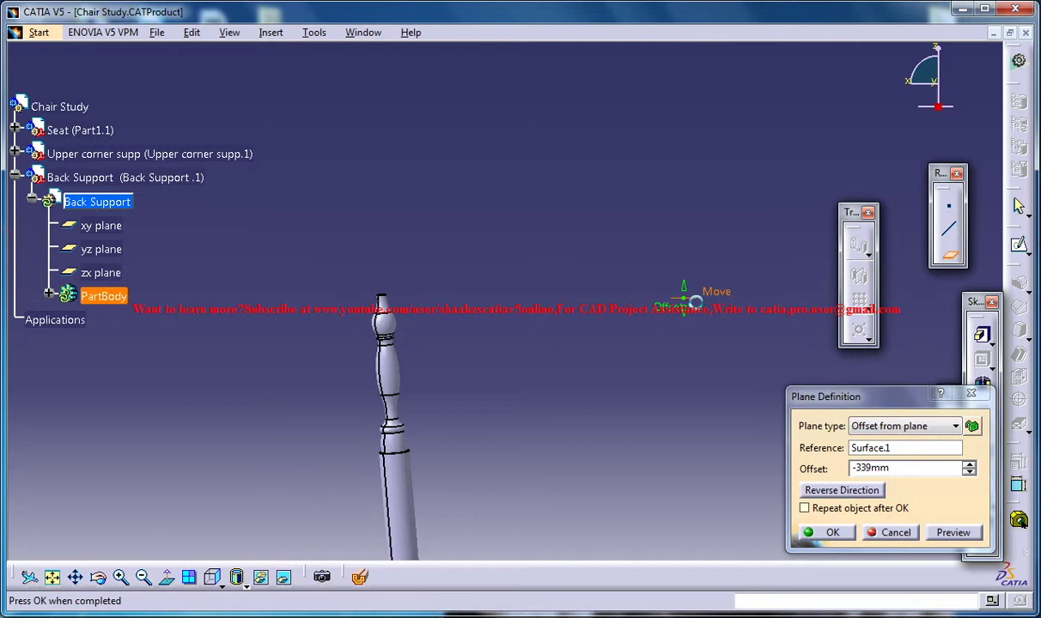
pyautogui.moveTo(696, 302); pyautogui.dragTo(423, 278)
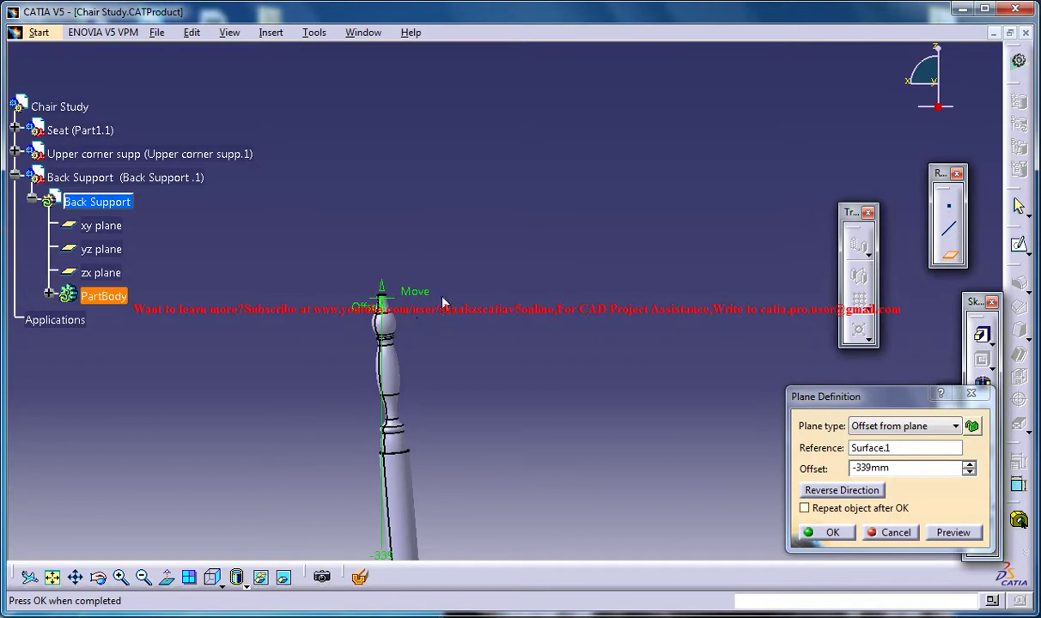
pyautogui.click(832, 533)
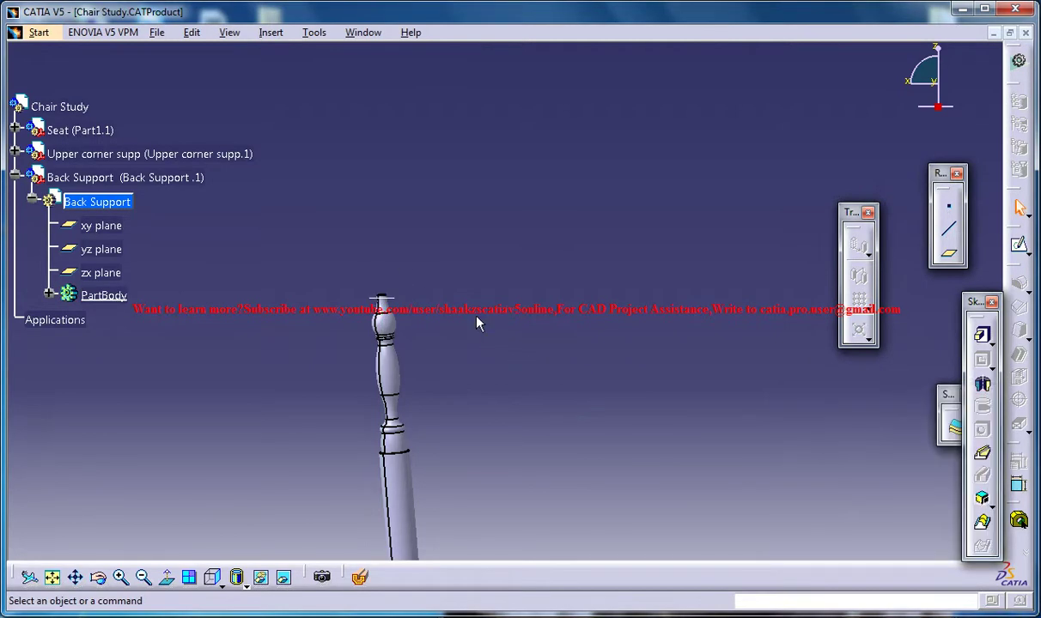
# Step: Open a sketch on the new offset plane and flip the viewing direction to its opposite side
pyautogui.moveTo(451, 299); pyautogui.dragTo(490, 408, button='middle')
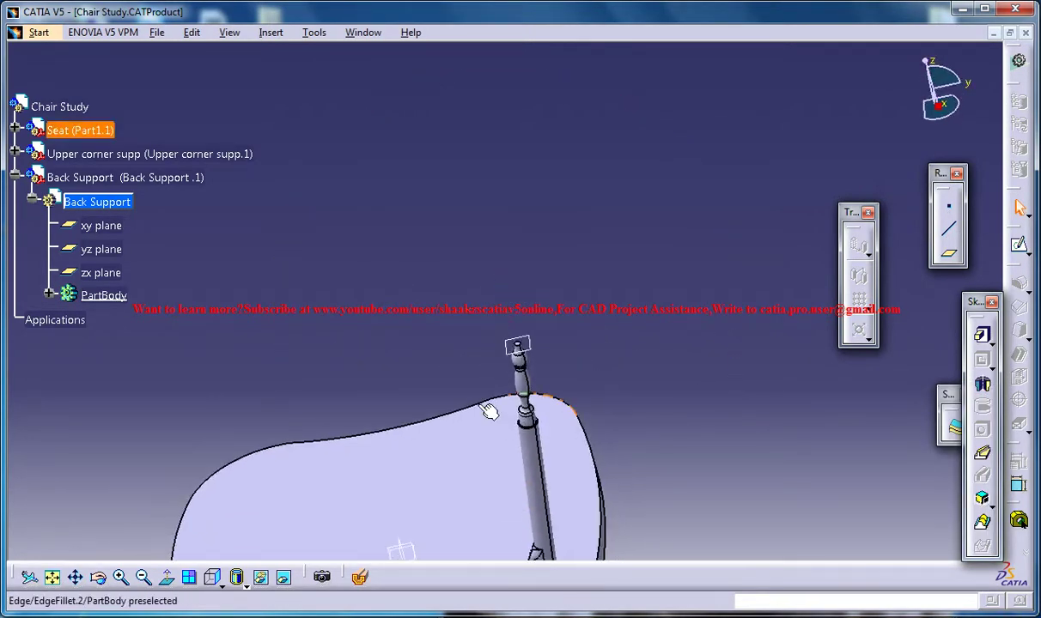
pyautogui.moveTo(560, 342); pyautogui.dragTo(656, 286, button='middle')
pyautogui.click(601, 290)
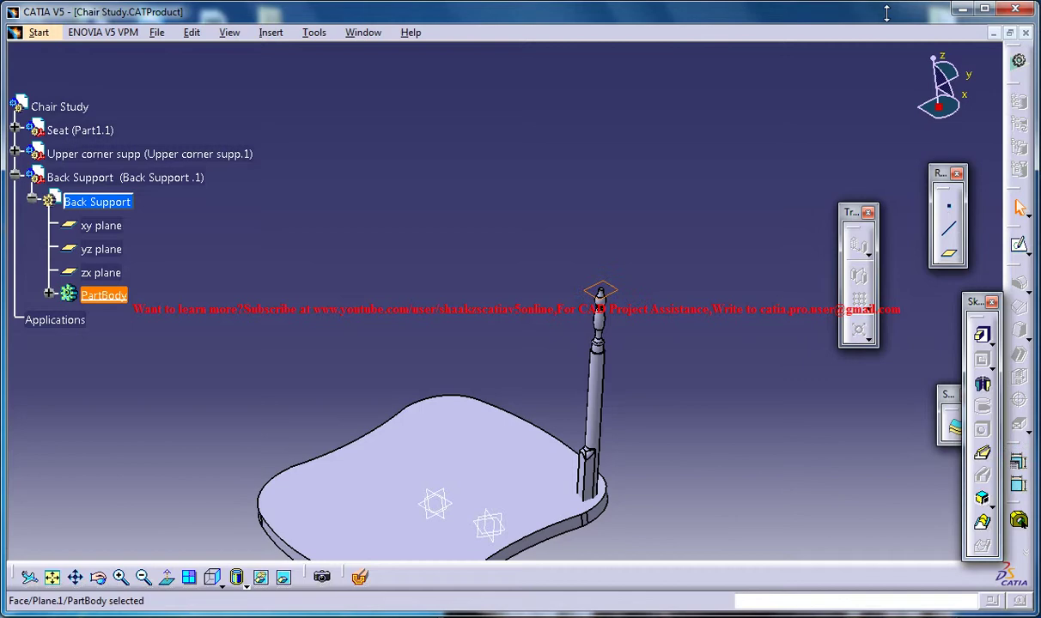
pyautogui.click(1021, 247)
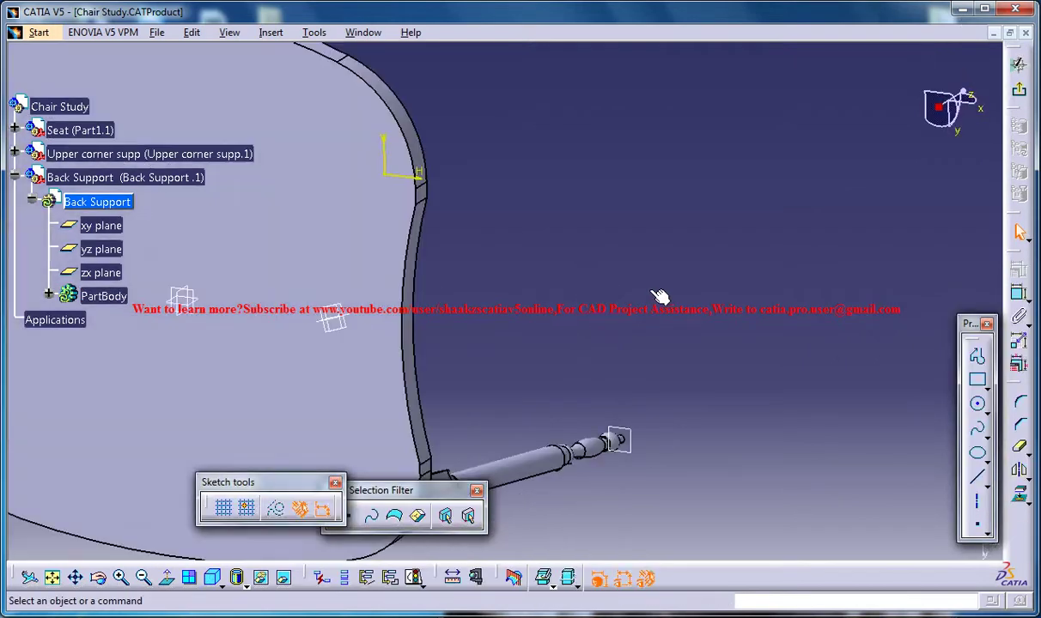
pyautogui.moveTo(662, 316); pyautogui.dragTo(703, 306, button='middle')
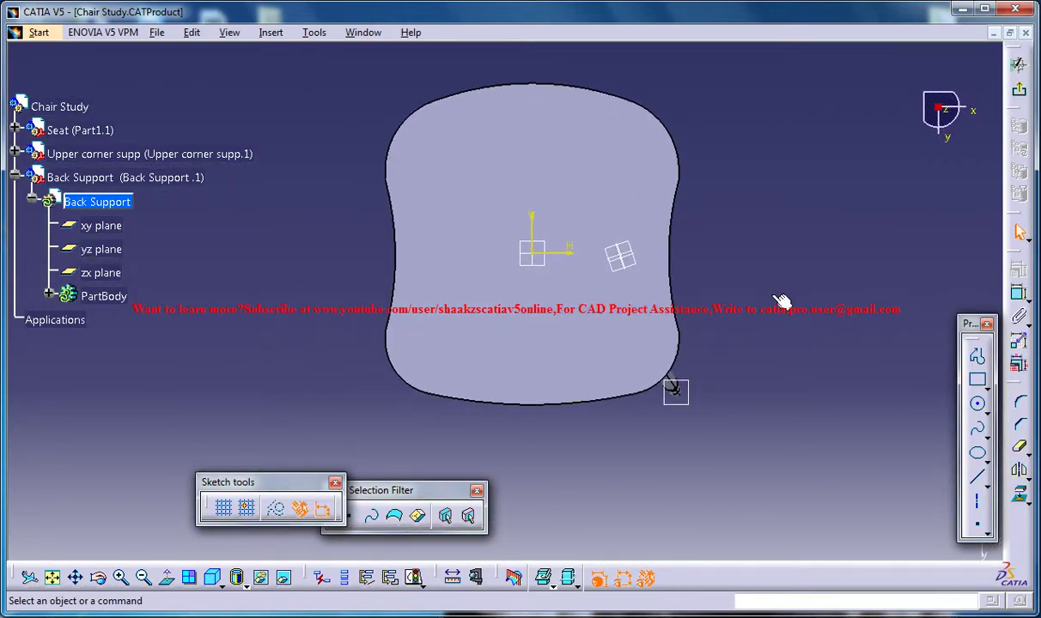
pyautogui.click(168, 578)
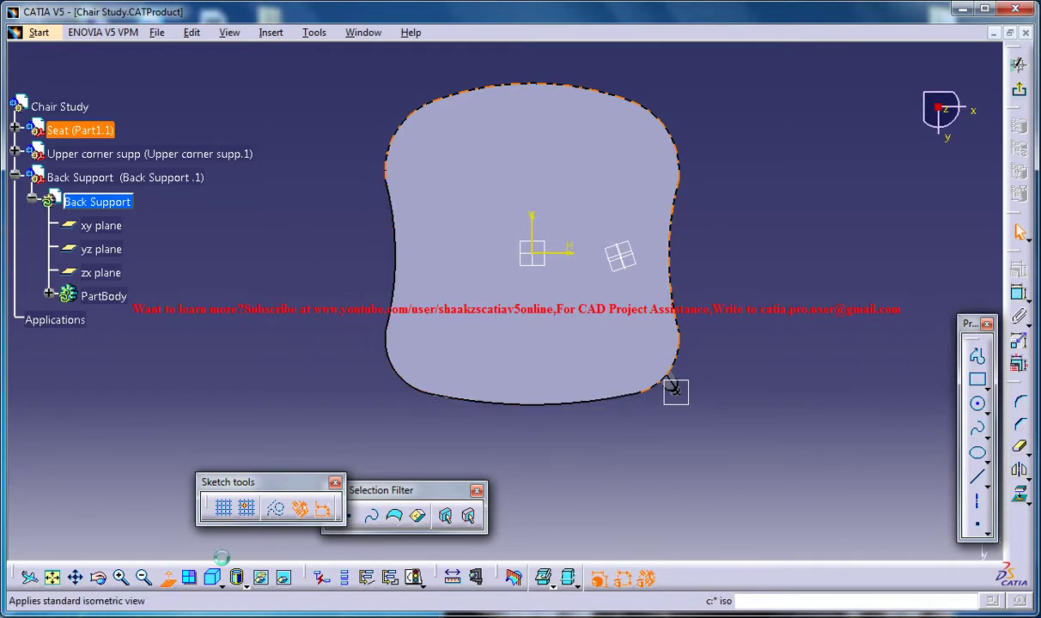
# Step: Draw a circle with a radius of about 360 mm, centred on the vertical axis and passing near the corner support's tip
pyautogui.moveTo(494, 283); pyautogui.dragTo(500, 259, button='middle')
pyautogui.click(978, 403)
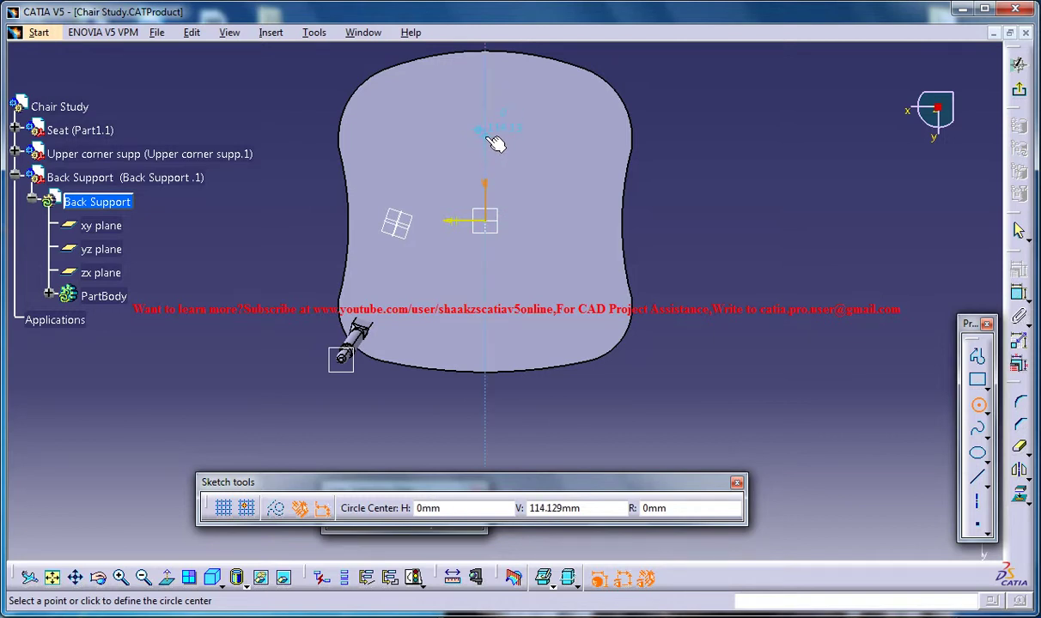
pyautogui.click(487, 138)
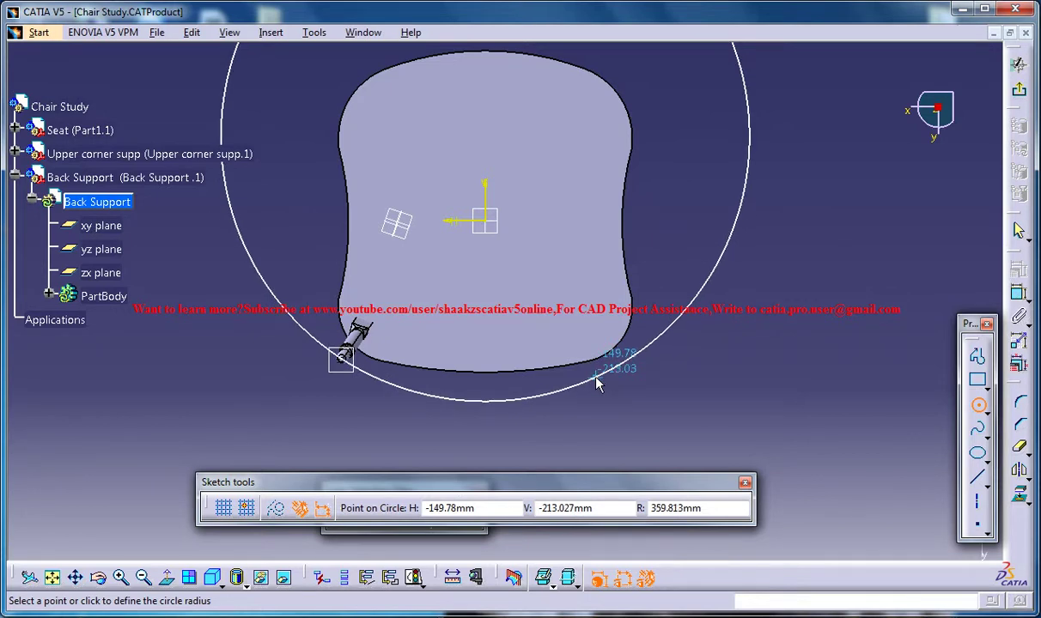
pyautogui.click(596, 378)
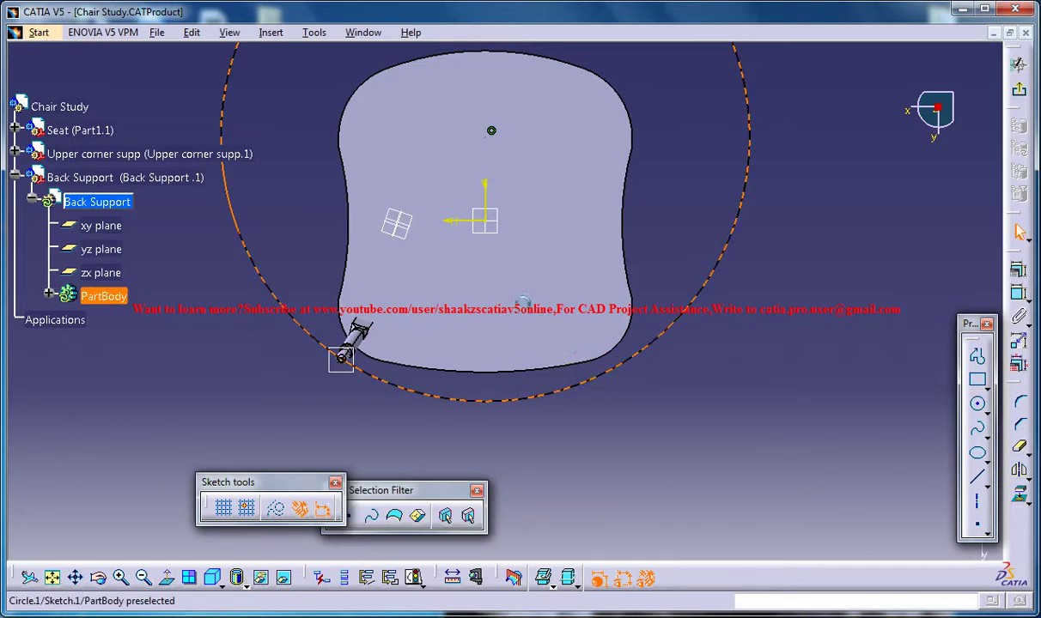
# Step: Adjust the circle's radius slightly so its edge runs through the centre of the corner support's tip
pyautogui.moveTo(519, 302); pyautogui.dragTo(650, 152, button='middle')
pyautogui.moveTo(600, 303); pyautogui.dragTo(515, 223, button='middle')
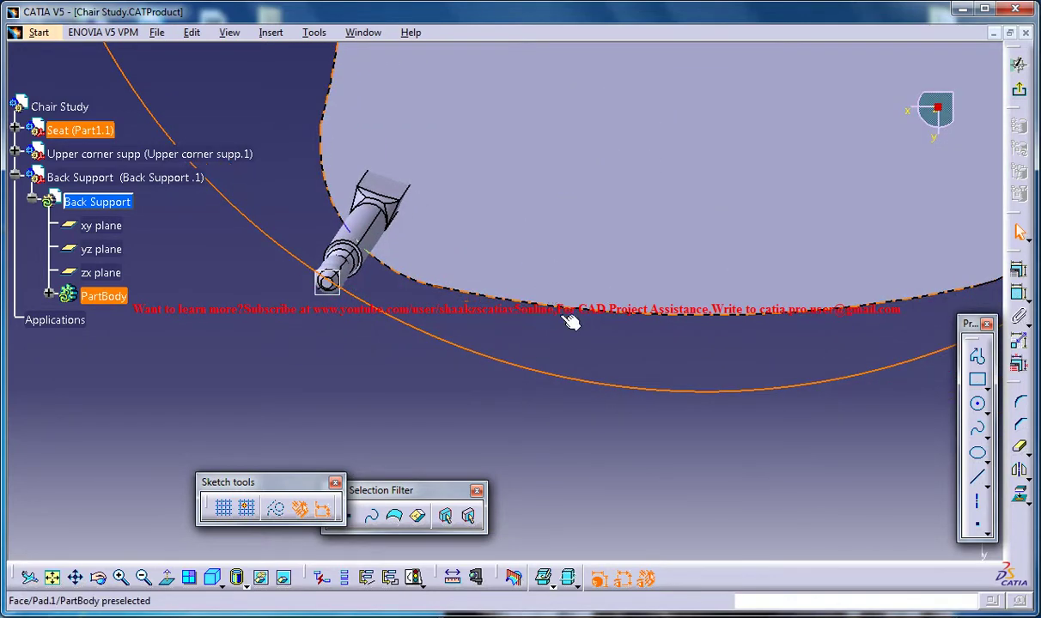
pyautogui.click(542, 378)
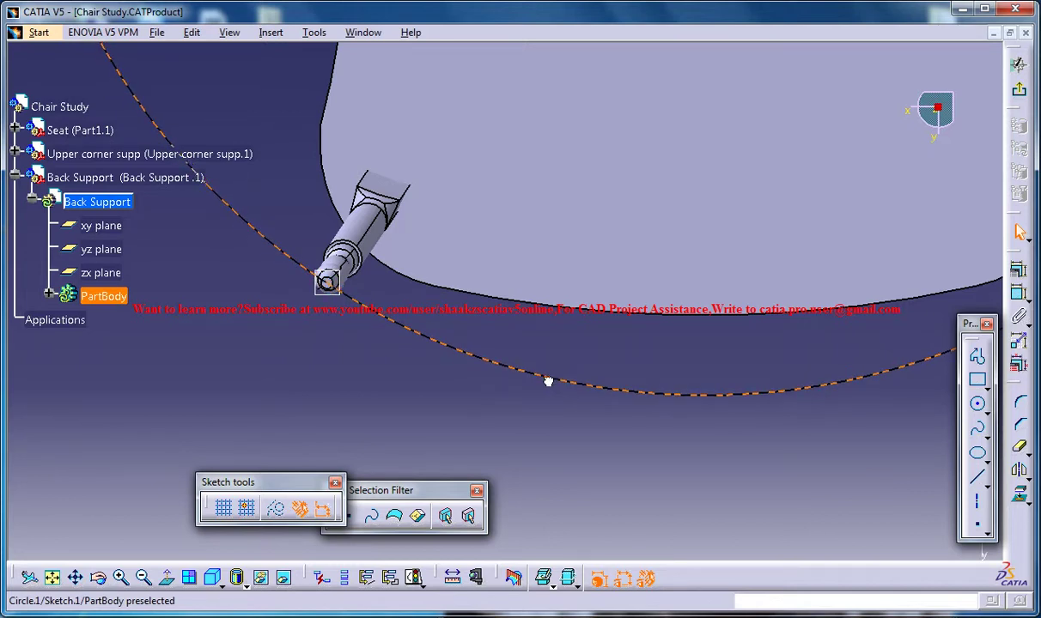
pyautogui.moveTo(738, 225); pyautogui.dragTo(737, 225, button='middle')
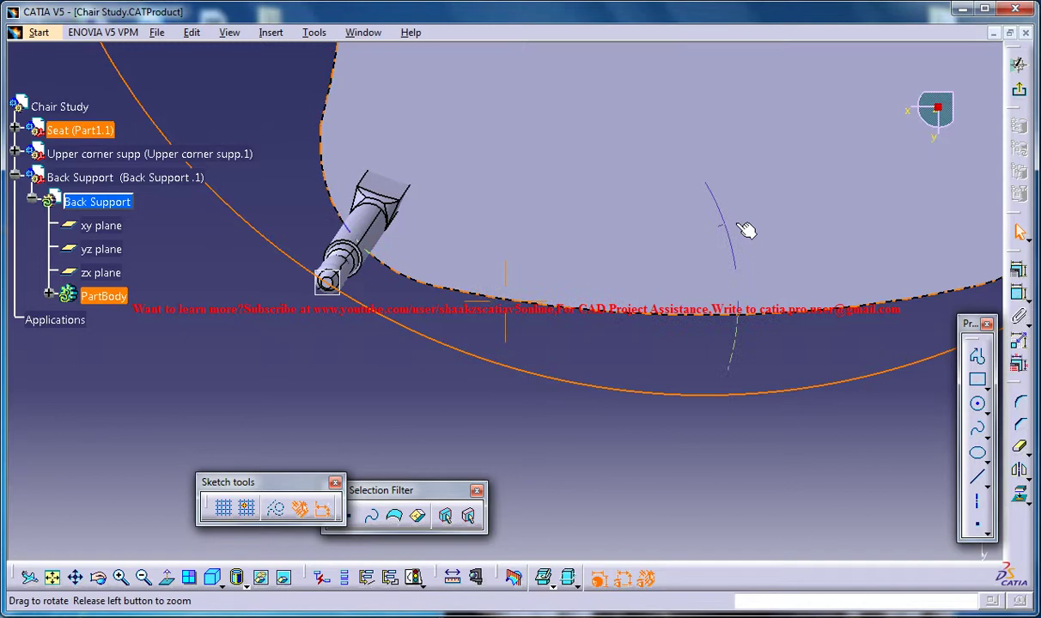
pyautogui.moveTo(748, 286); pyautogui.dragTo(756, 311, button='middle')
pyautogui.moveTo(679, 253); pyautogui.dragTo(581, 317, button='middle')
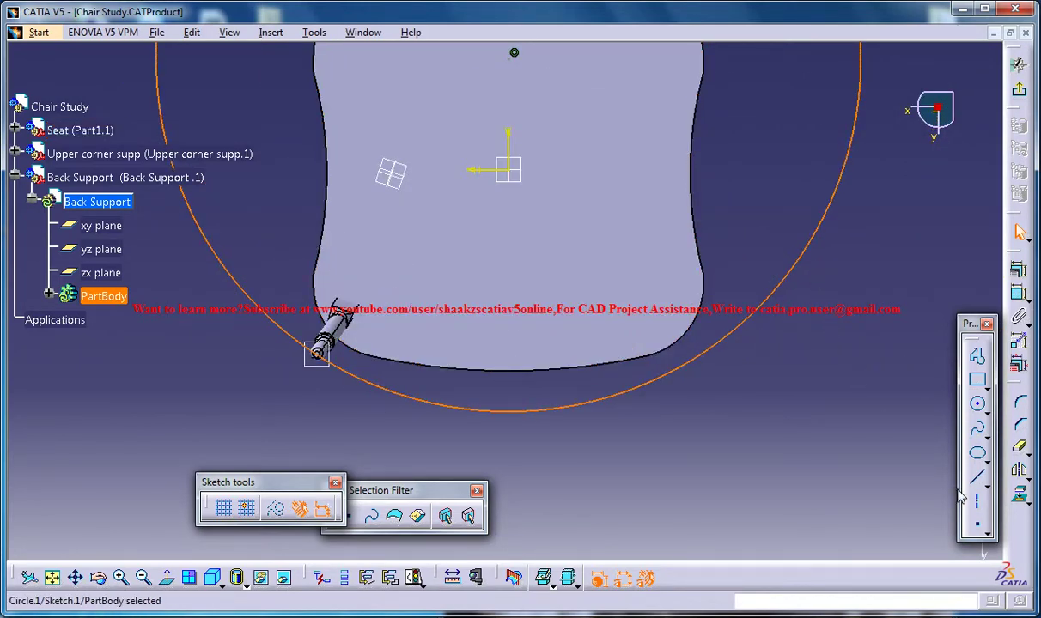
pyautogui.click(977, 506)
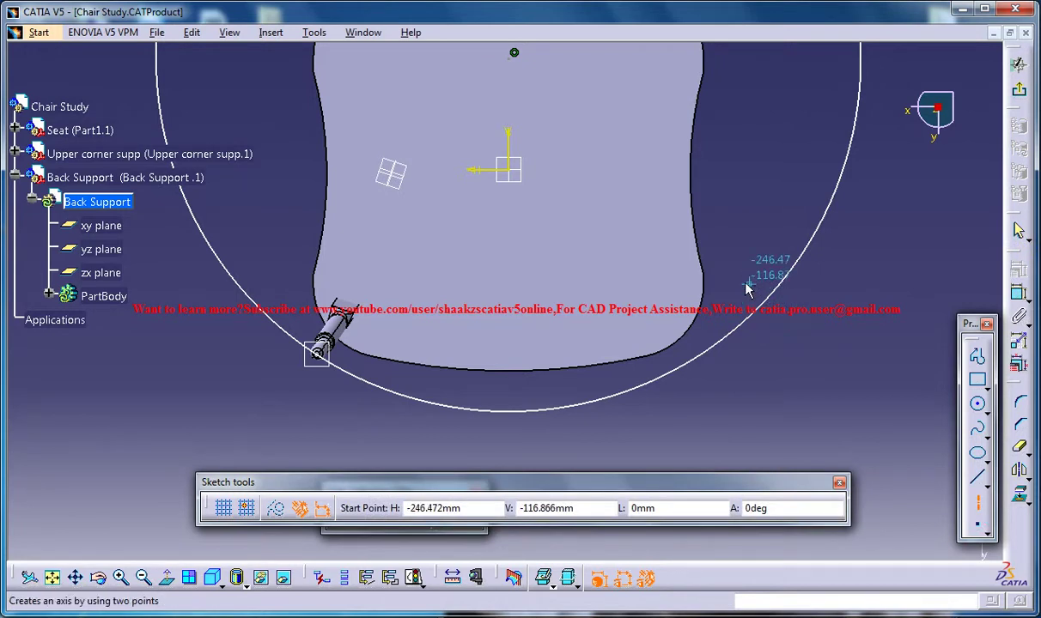
pyautogui.click(276, 297)
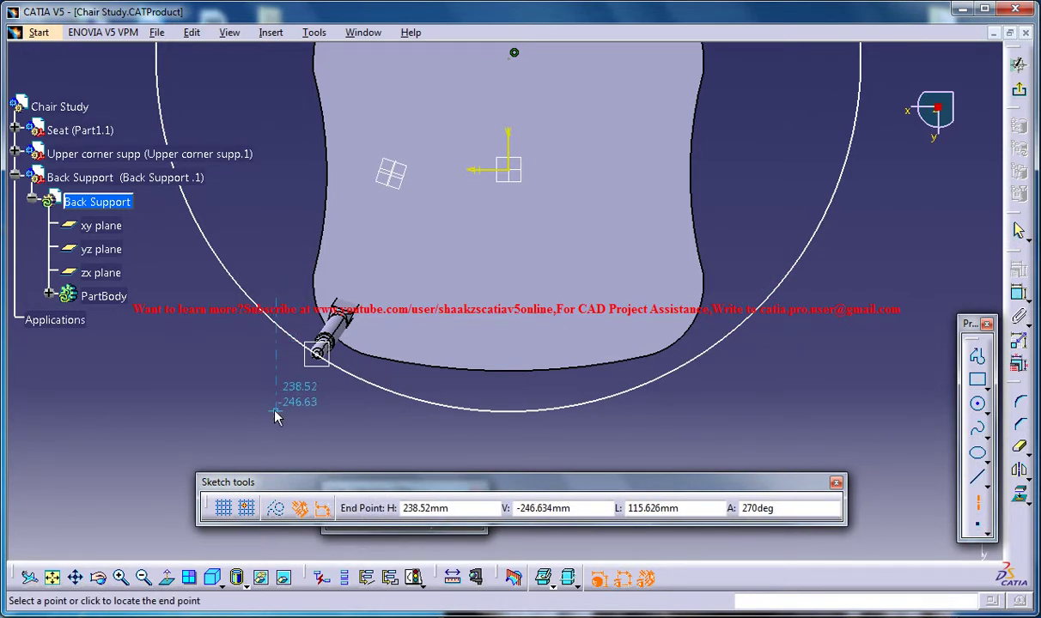
pyautogui.press('Escape')
# Step: Draw a vertical axis line crossing the circle just outside the corner support's tip and mirror it about the sketch's vertical axis
pyautogui.click(978, 503)
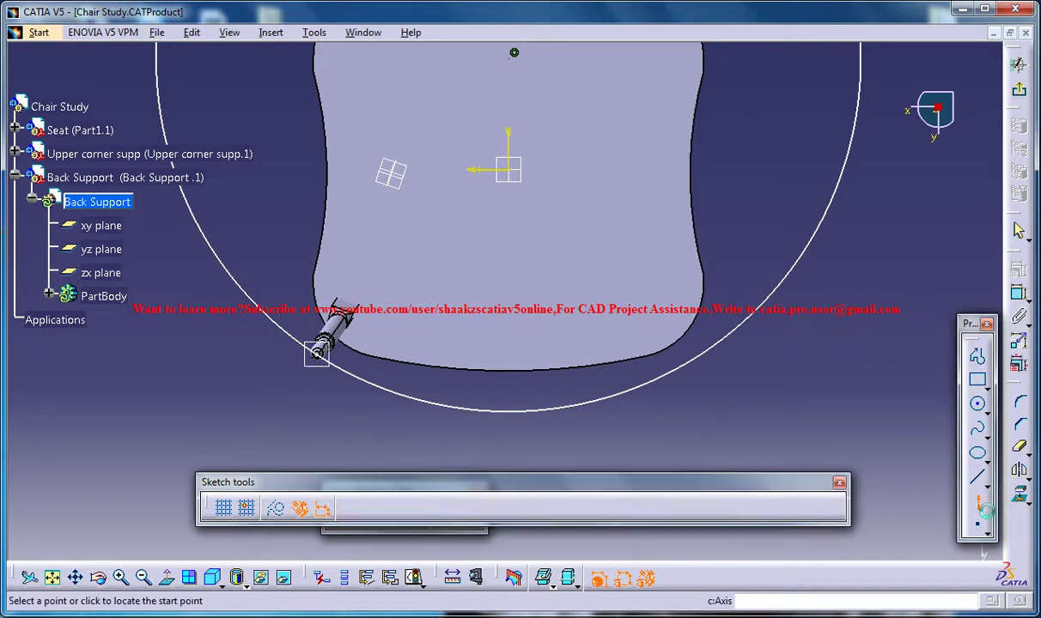
pyautogui.click(275, 297)
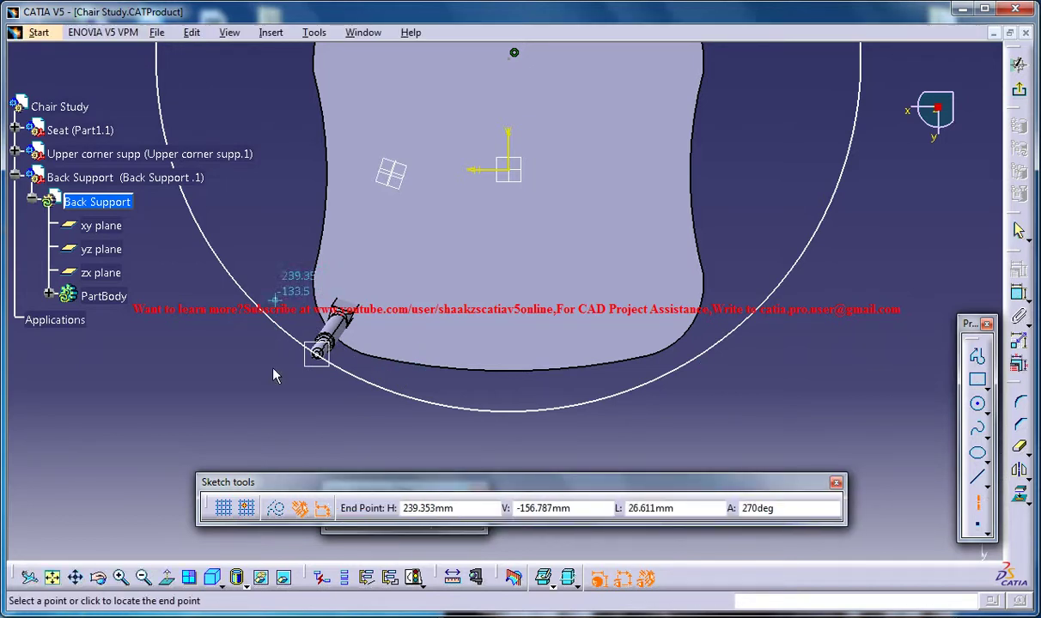
pyautogui.click(277, 391)
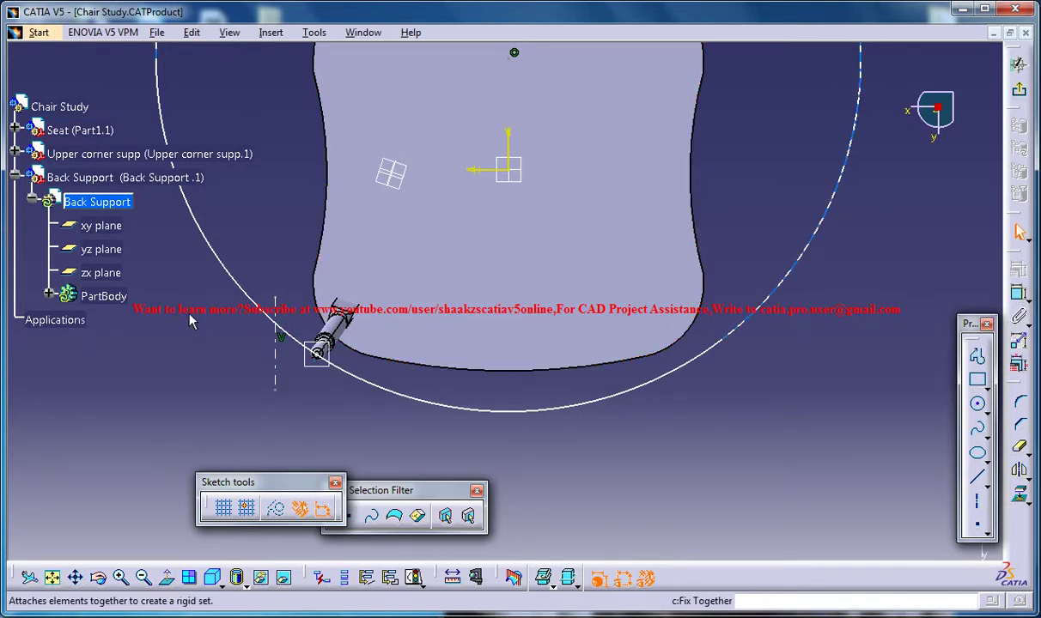
pyautogui.click(1021, 471)
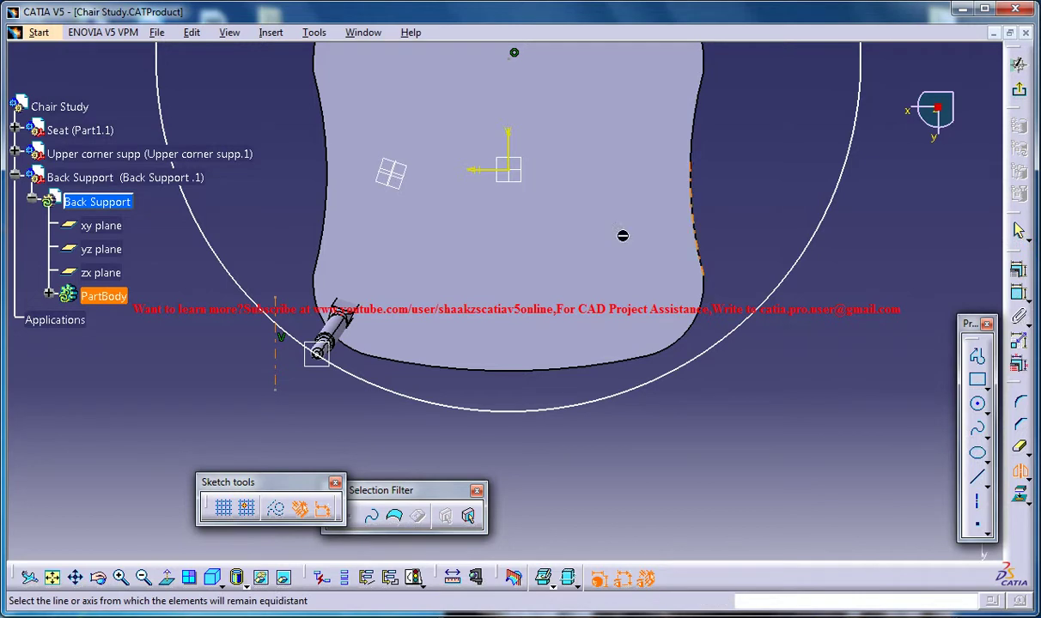
pyautogui.click(512, 138)
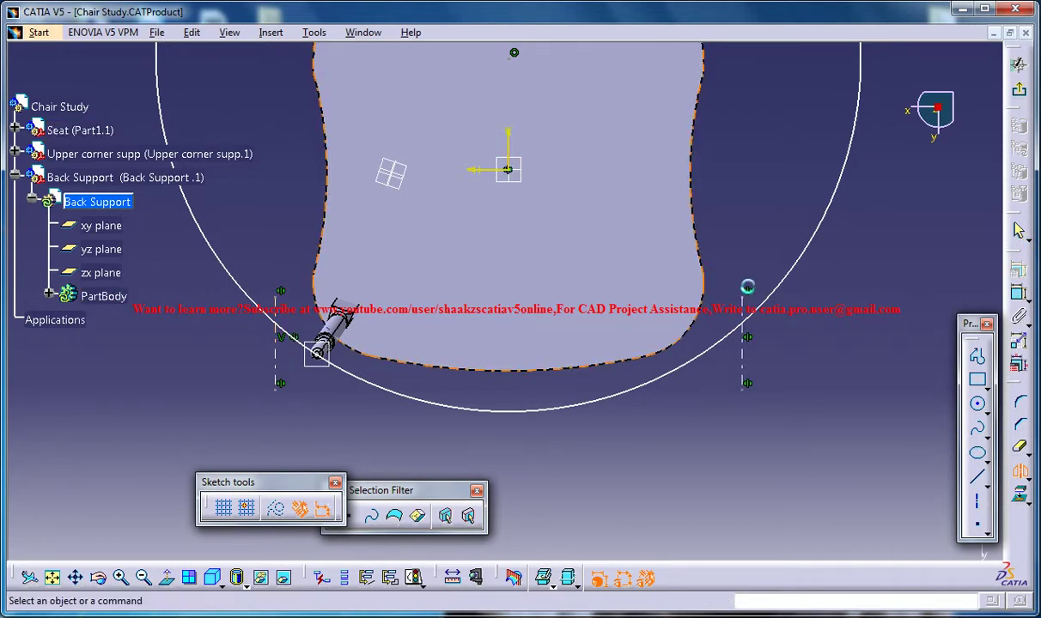
# Step: Quick-trim the circle beyond the two axis lines so only the rear arc is kept, and exit the sketch
pyautogui.click(1021, 447)
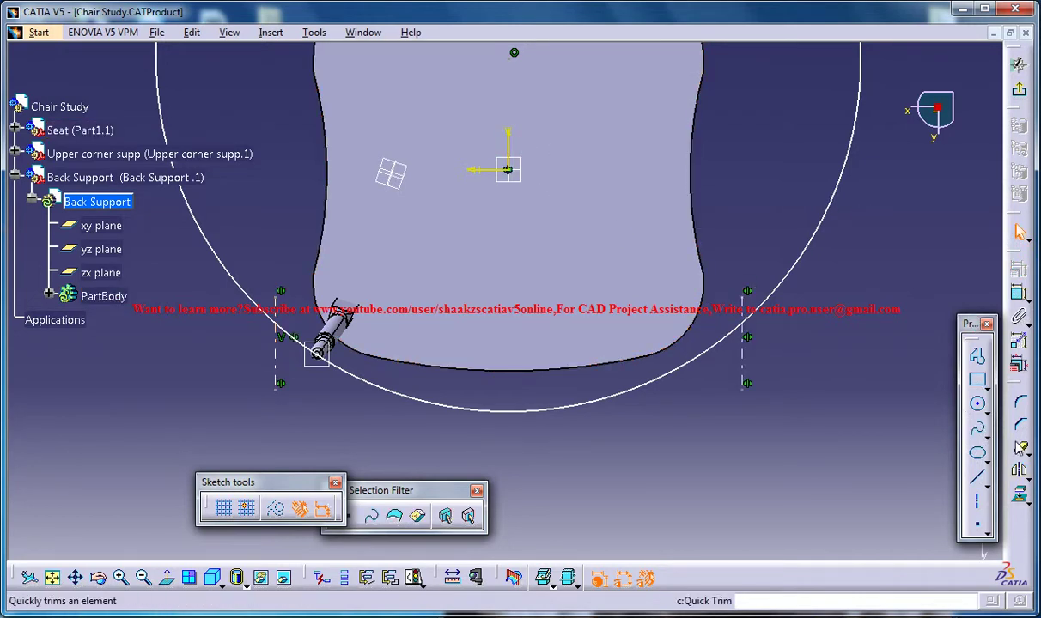
pyautogui.click(839, 194)
pyautogui.click(1018, 65)
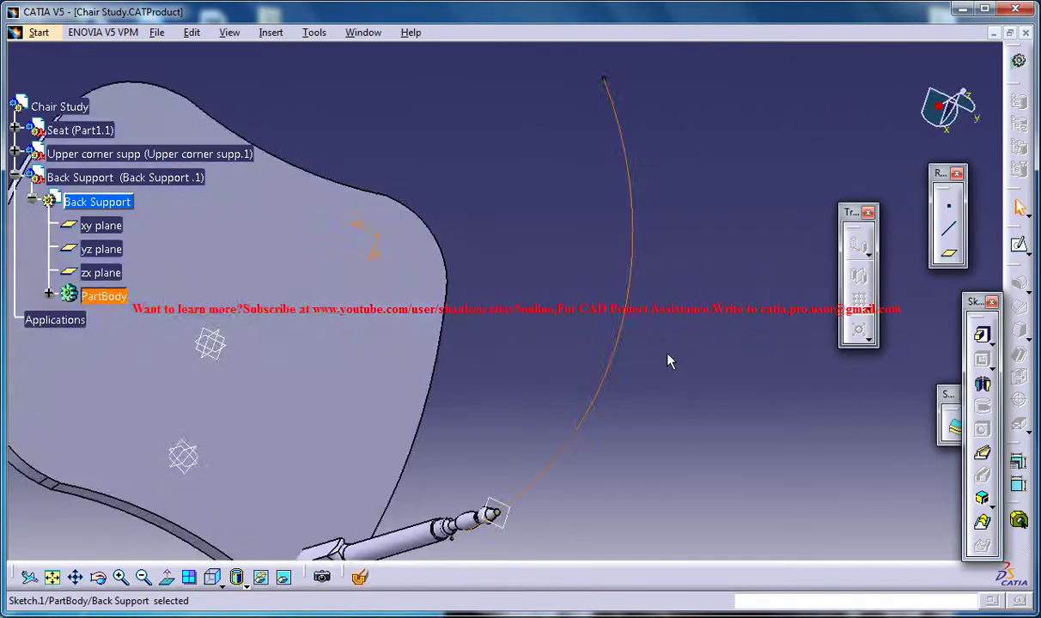
# Step: Create a plane normal to the rear arc at its default middle point
pyautogui.click(683, 264)
pyautogui.scroll(1, 683, 265)
pyautogui.moveTo(683, 265)
pyautogui.keyDown('ctrl'); pyautogui.mouseDown(button='middle')
pyautogui.moveTo(706, 311)
pyautogui.moveTo(680, 296)
pyautogui.moveTo(698, 176)
pyautogui.mouseUp(button='middle'); pyautogui.keyUp('ctrl')
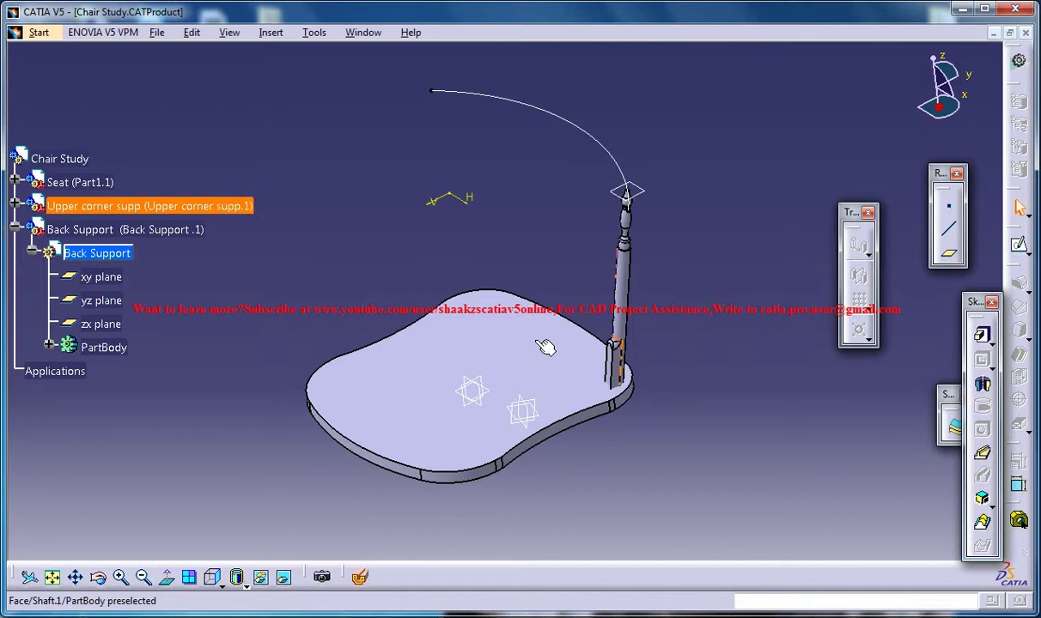
pyautogui.click(493, 389)
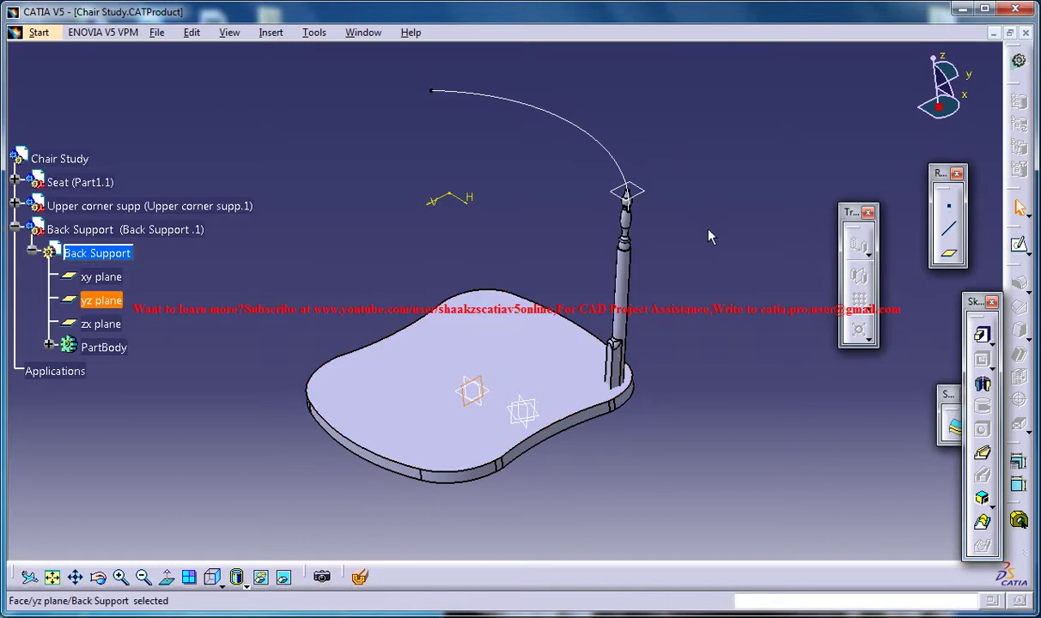
pyautogui.click(694, 142)
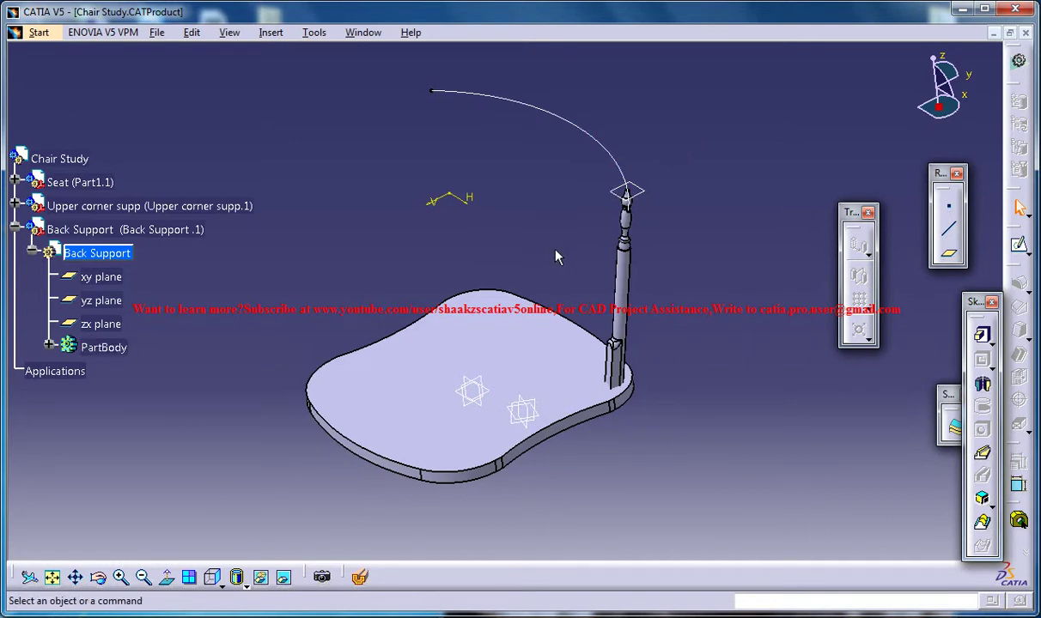
pyautogui.click(581, 138)
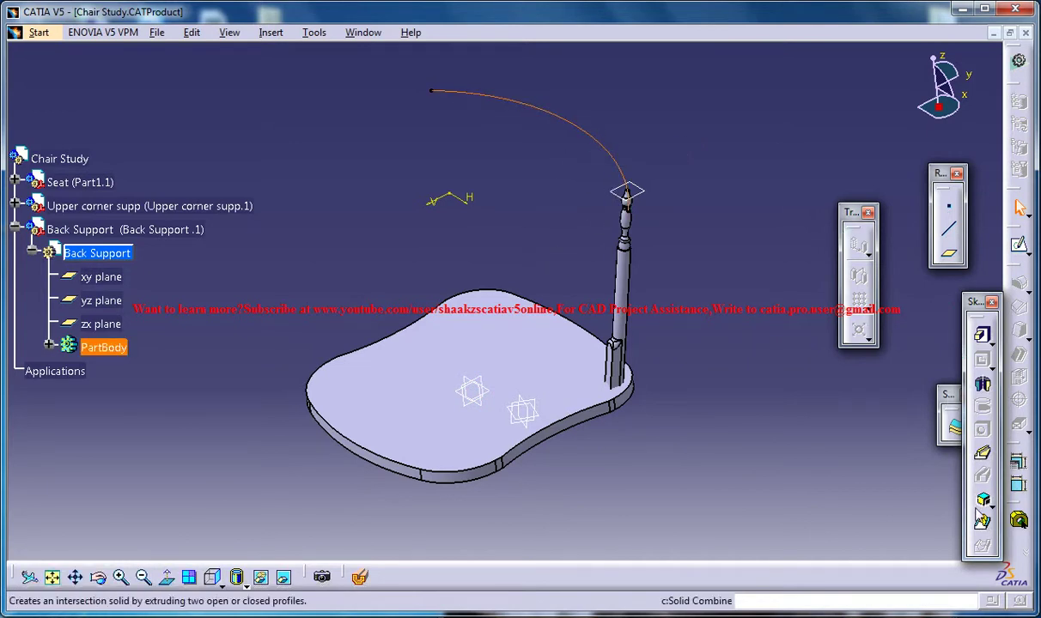
pyautogui.click(948, 254)
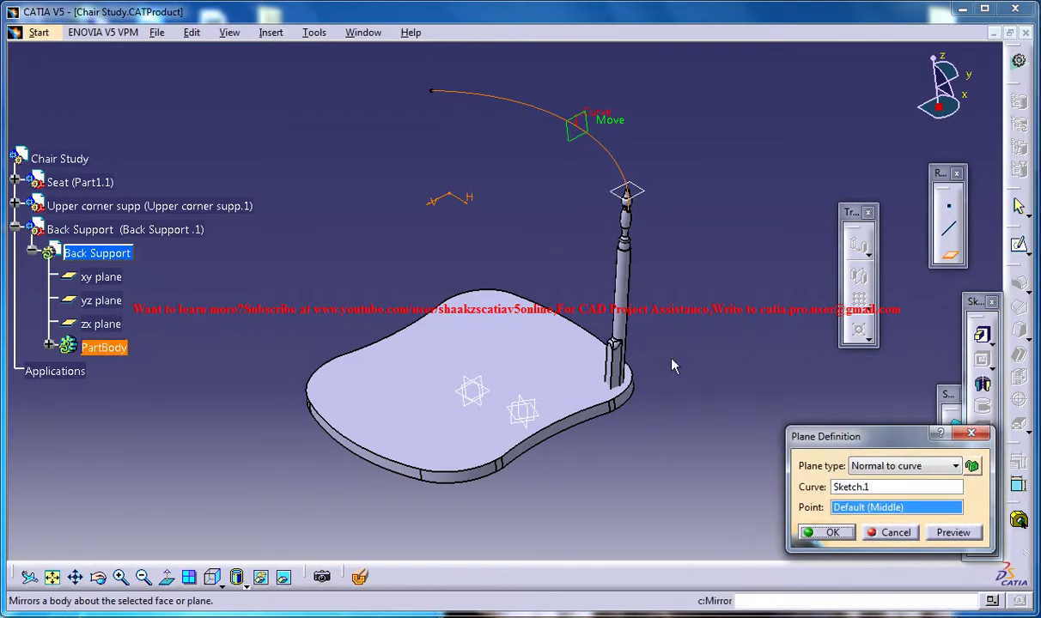
pyautogui.click(222, 582)
pyautogui.click(234, 534)
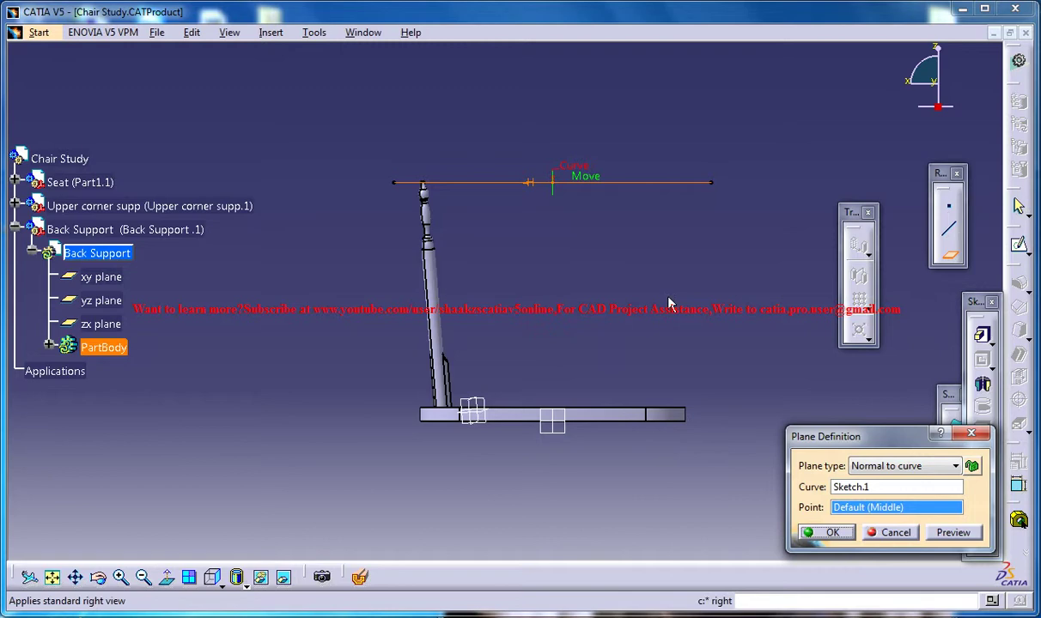
pyautogui.click(832, 533)
# Step: Open a sketch on the new plane at the middle of the arc
pyautogui.moveTo(565, 256); pyautogui.dragTo(530, 267, button='middle')
pyautogui.moveTo(558, 356); pyautogui.dragTo(563, 199, button='middle')
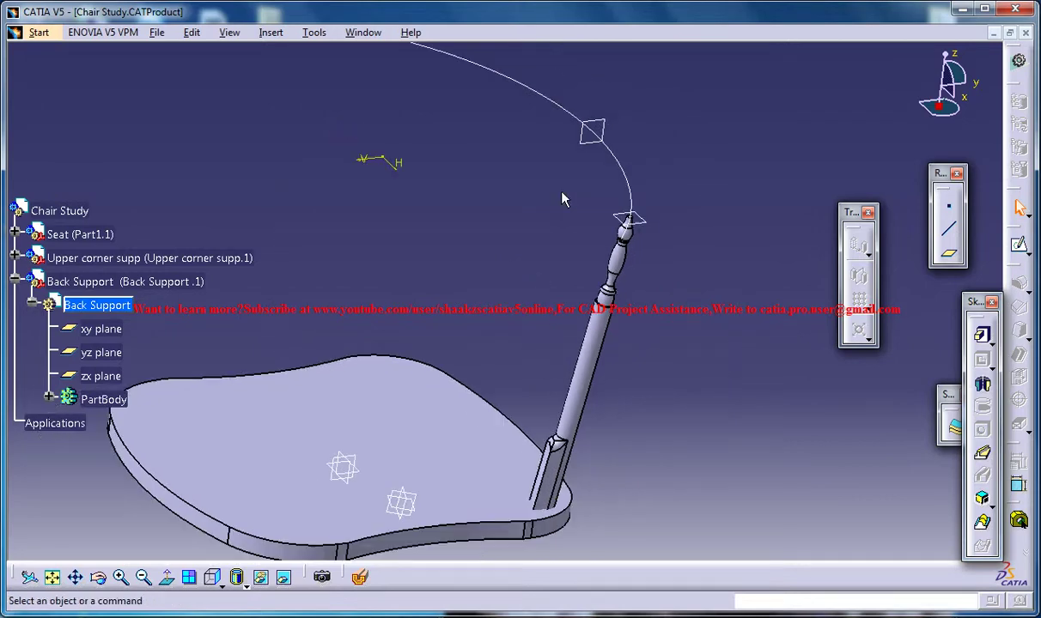
pyautogui.click(591, 141)
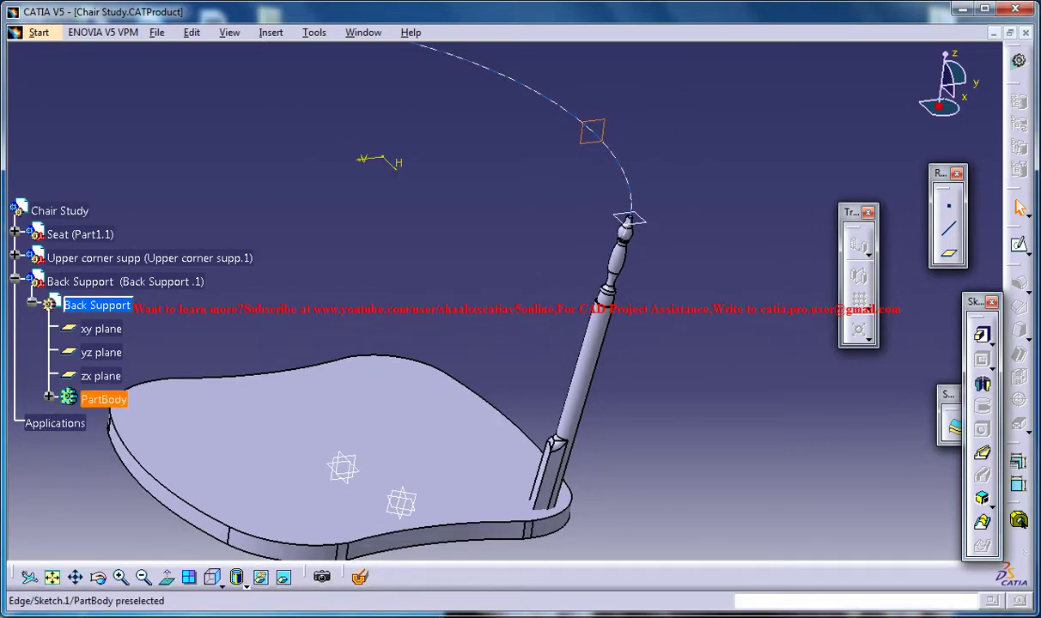
pyautogui.click(1019, 245)
pyautogui.moveTo(601, 168); pyautogui.dragTo(567, 320, button='middle')
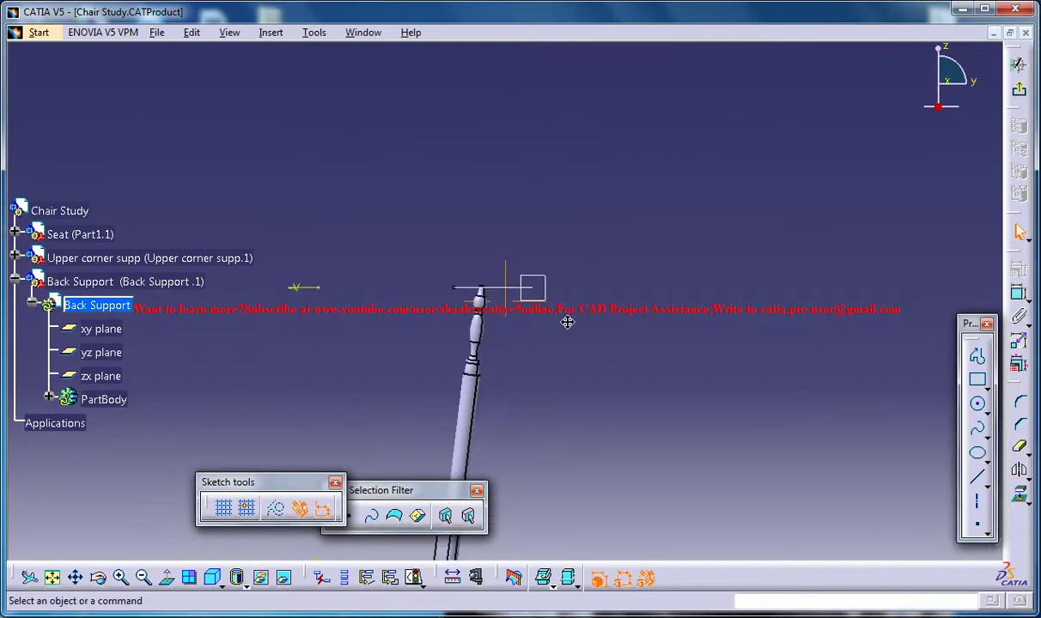
pyautogui.moveTo(571, 271)
pyautogui.mouseDown(button='middle')
pyautogui.moveTo(537, 237)
pyautogui.moveTo(617, 210)
pyautogui.mouseUp(button='middle')
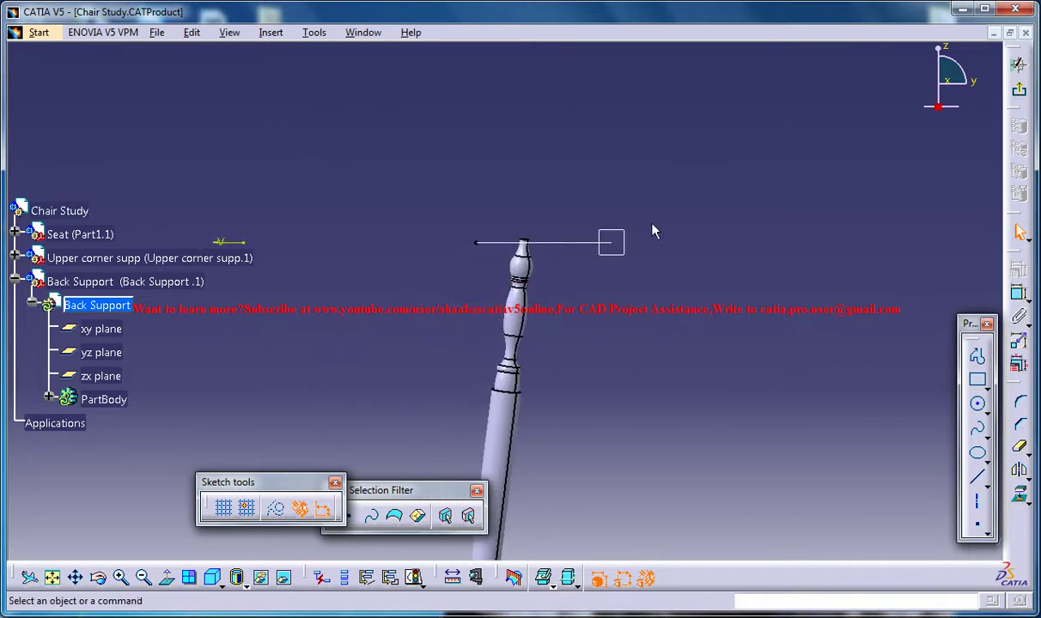
# Step: Sketch a tilted parallelogram about 95 mm long and 24 mm wide beside the corner support's tip, rising above the arc
pyautogui.click(988, 389)
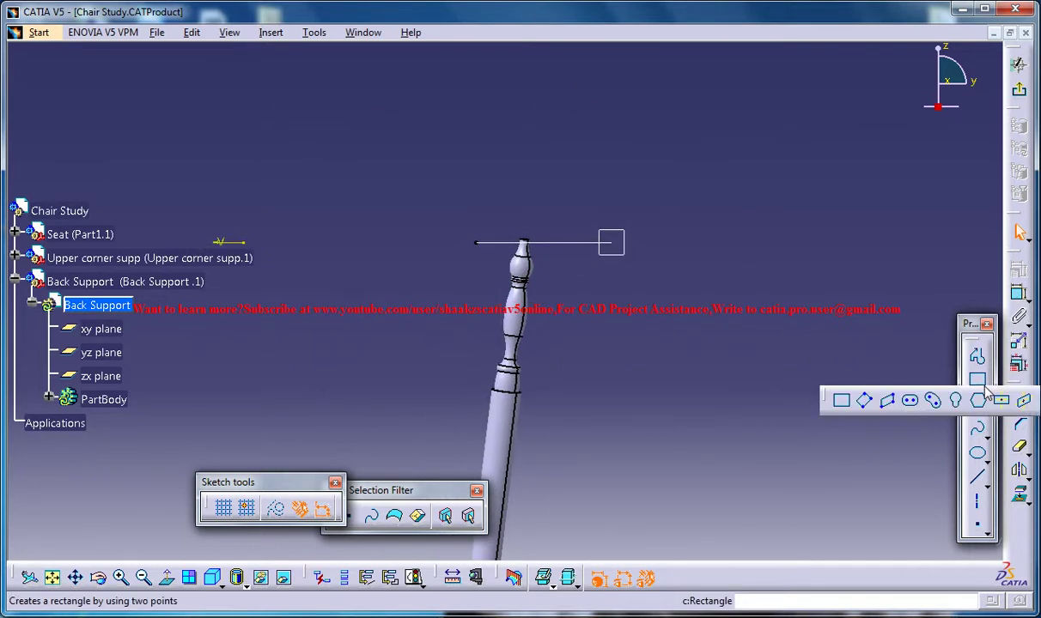
pyautogui.click(889, 402)
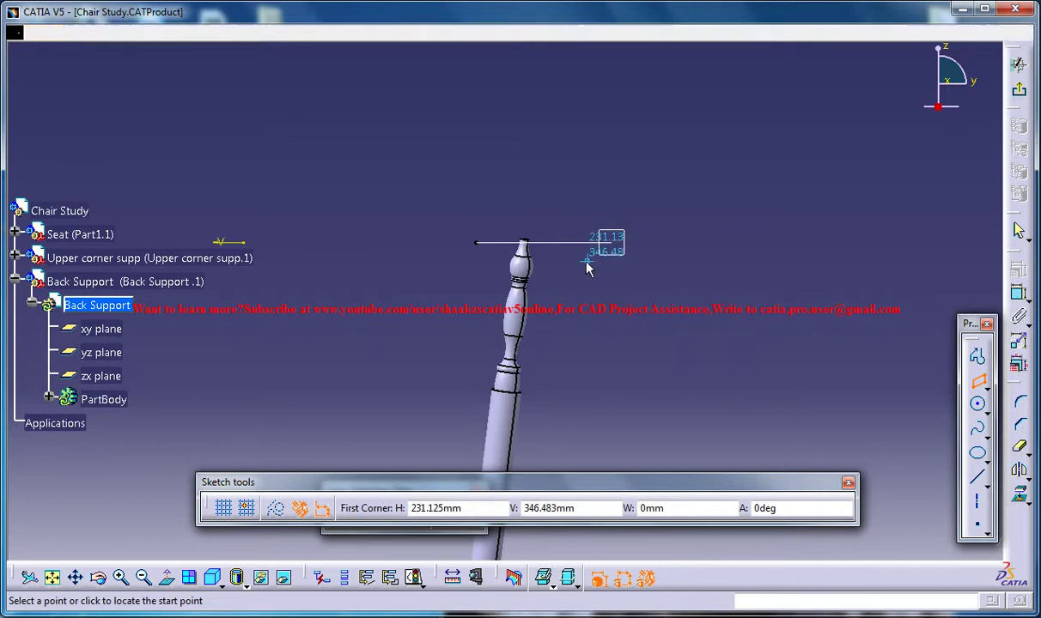
pyautogui.click(599, 242)
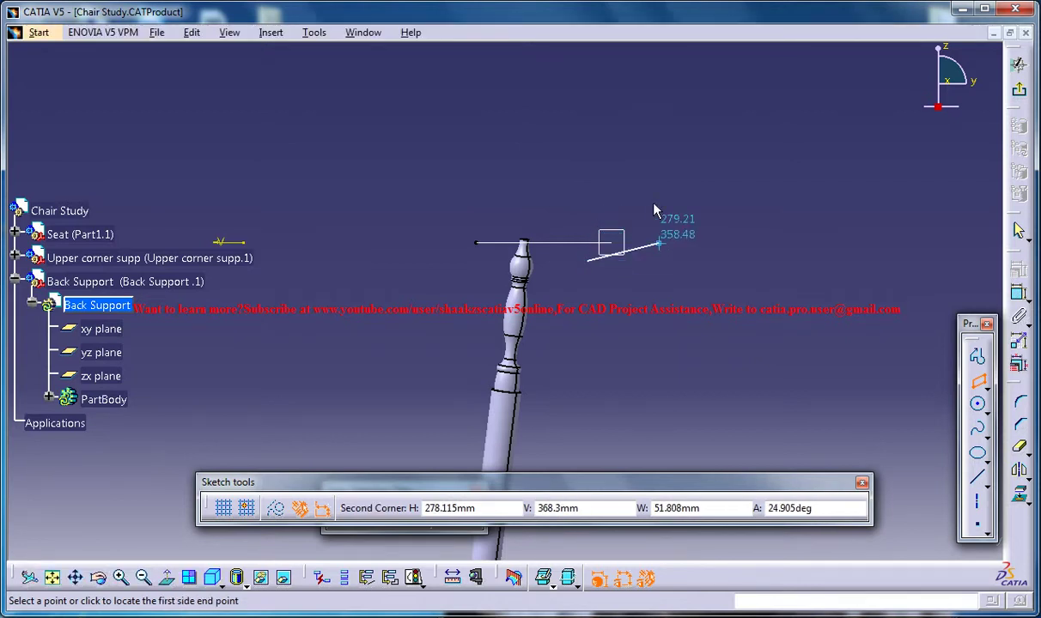
pyautogui.click(613, 125)
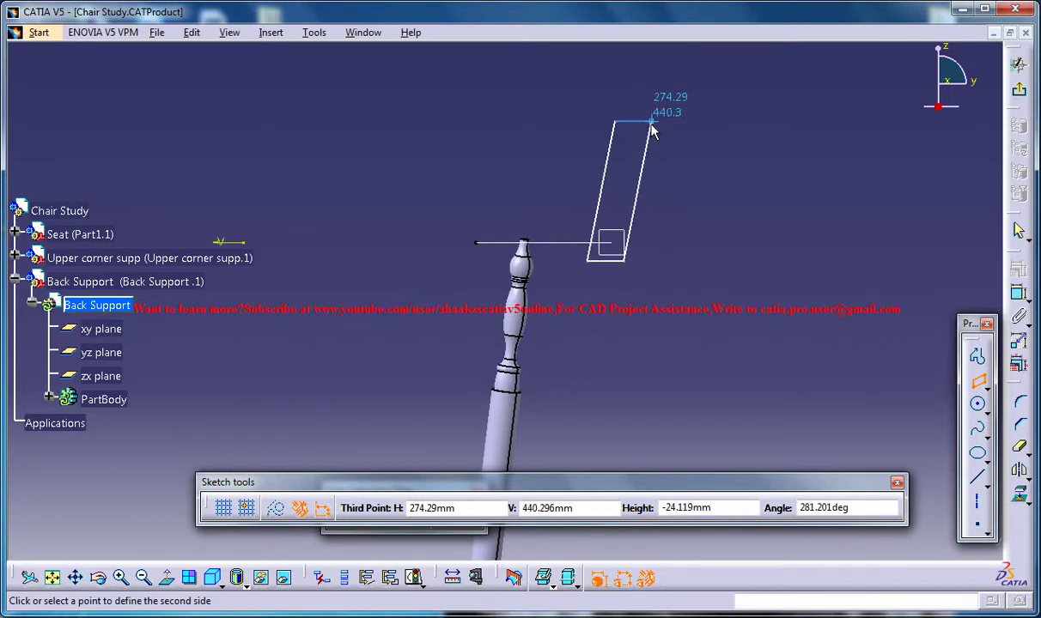
pyautogui.click(650, 128)
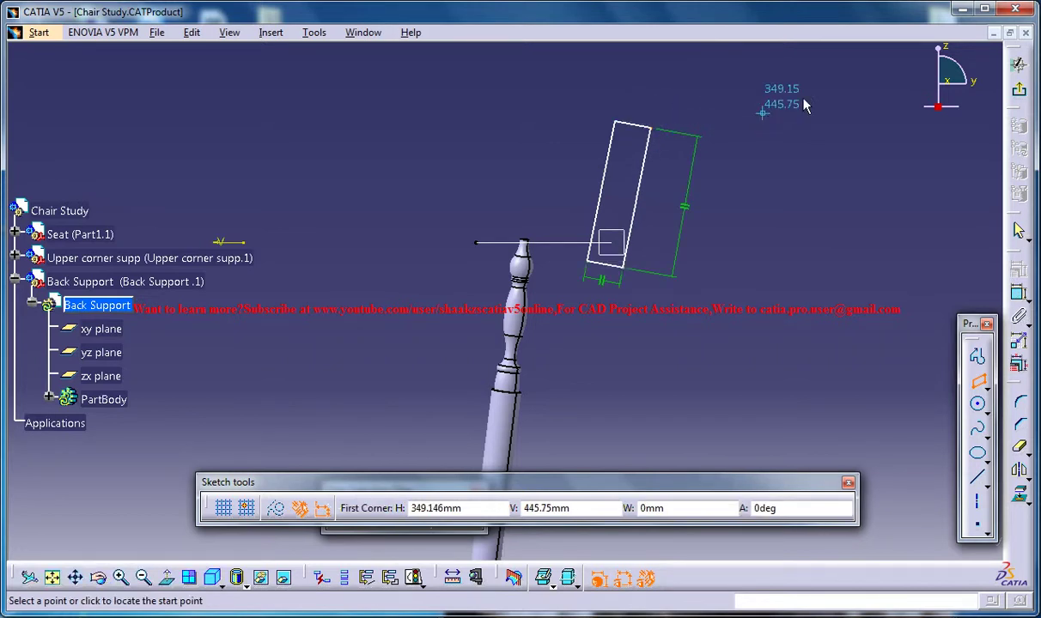
pyautogui.press('Escape')
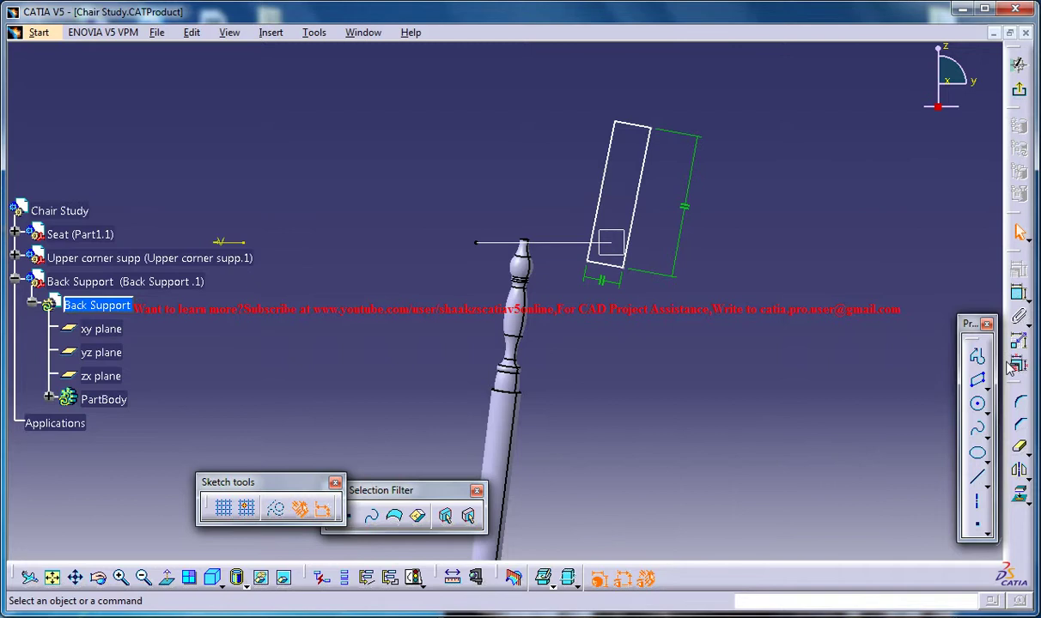
# Step: Constrain the long side of the parallelogram nearer the corner support to be parallel to the support's axis
pyautogui.click(1020, 294)
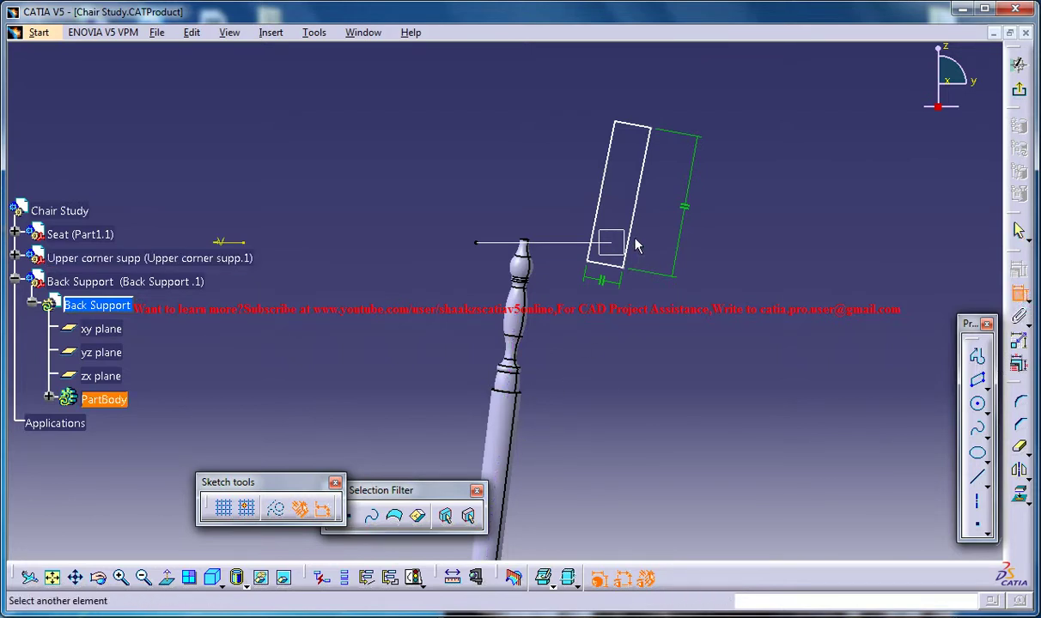
pyautogui.click(611, 207)
pyautogui.rightClick(623, 361)
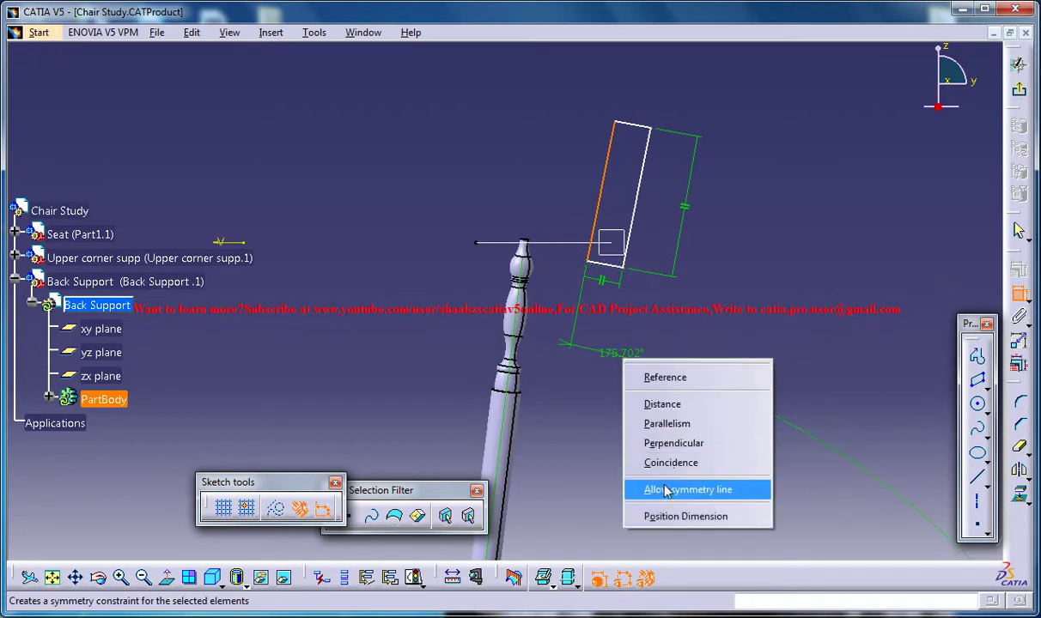
pyautogui.click(670, 425)
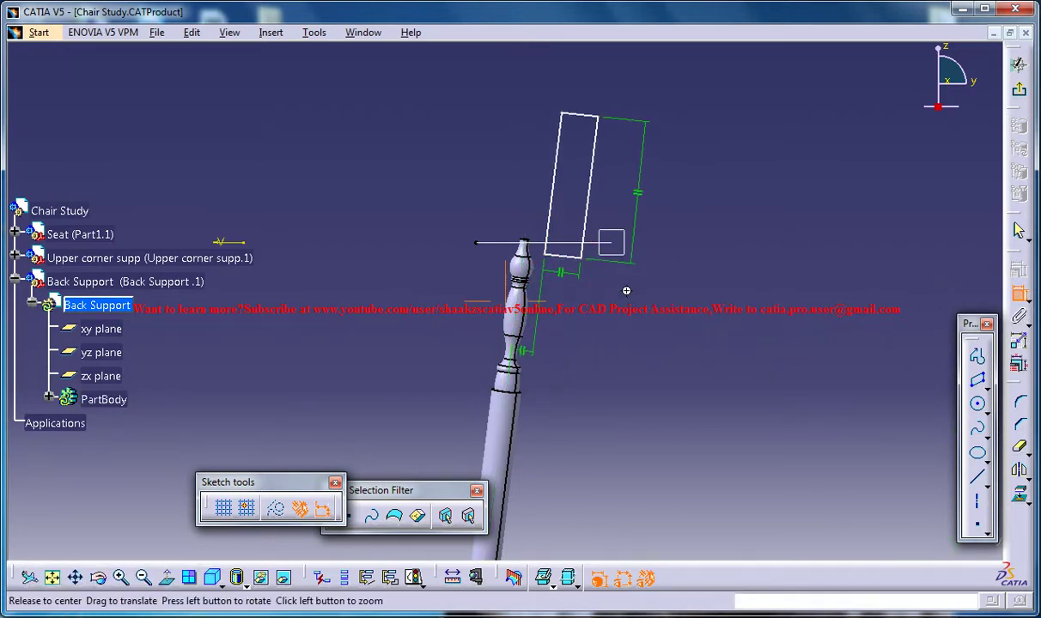
# Step: Project the rear arc onto the profile's sketch plane as reference geometry
pyautogui.moveTo(627, 290); pyautogui.dragTo(653, 334, button='middle')
pyautogui.moveTo(655, 295)
pyautogui.mouseDown(button='middle')
pyautogui.moveTo(642, 320)
pyautogui.moveTo(929, 389)
pyautogui.mouseUp(button='middle')
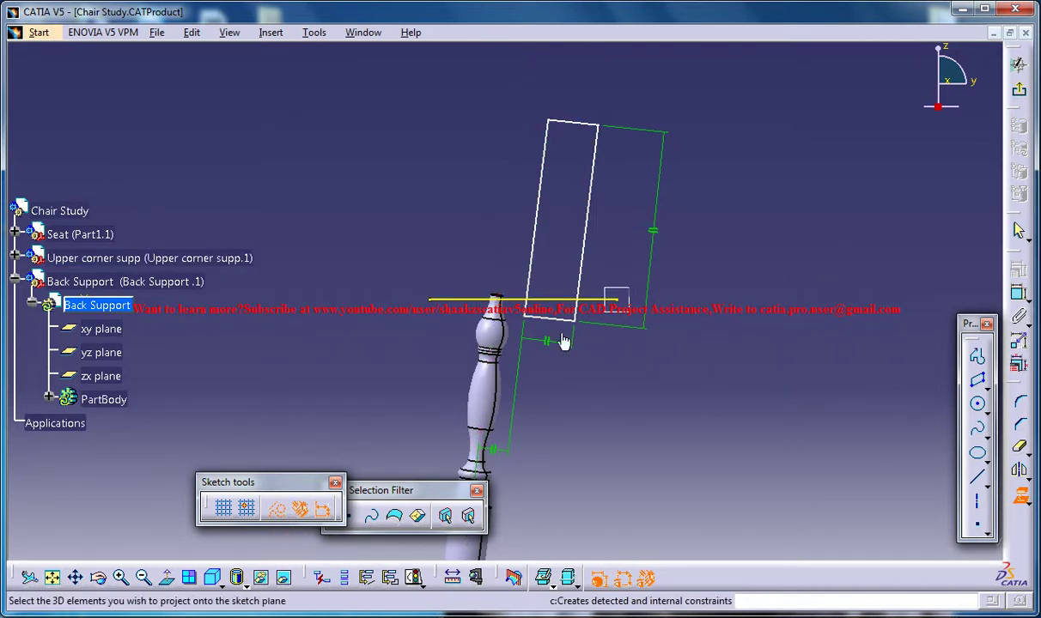
pyautogui.click(534, 301)
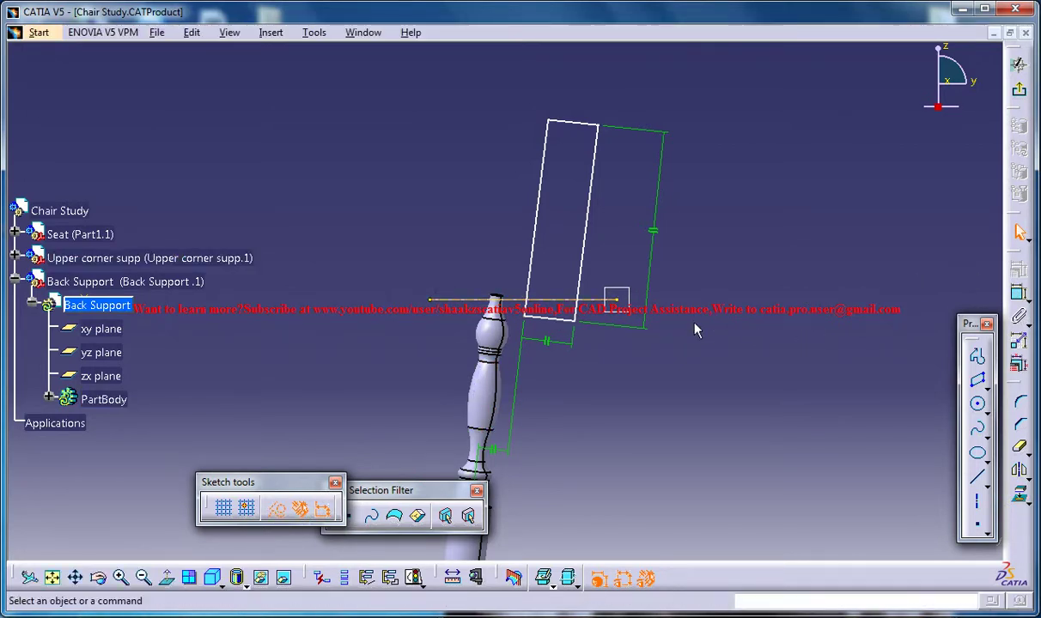
# Step: Make the profile's lower edge coincident with the end point of the projected arc, and narrow the profile around that point
pyautogui.click(560, 329)
pyautogui.rightClick(662, 356)
pyautogui.click(755, 448)
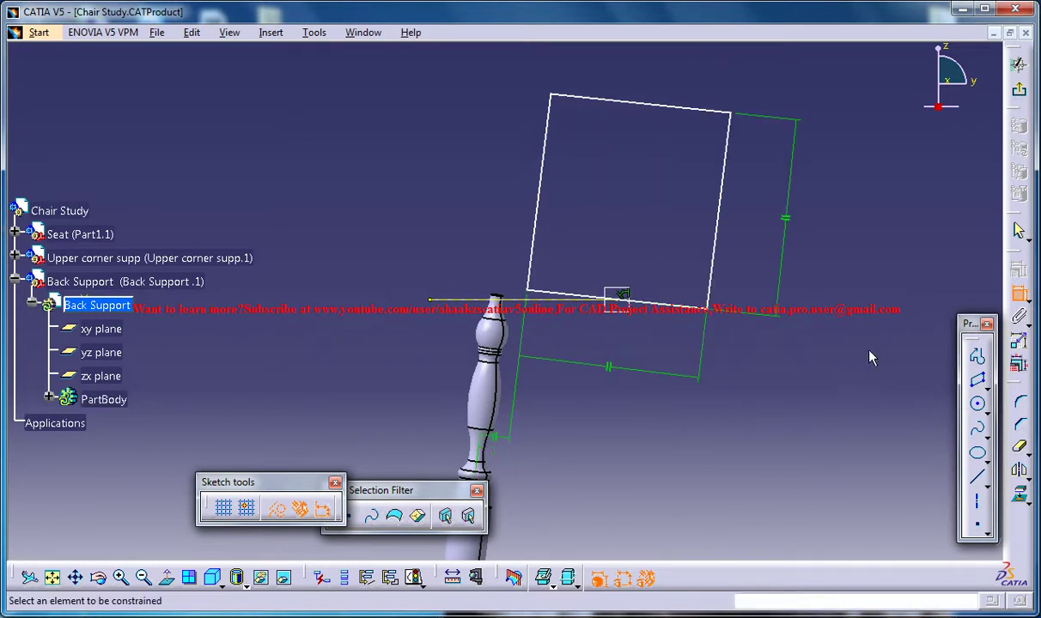
pyautogui.click(1020, 230)
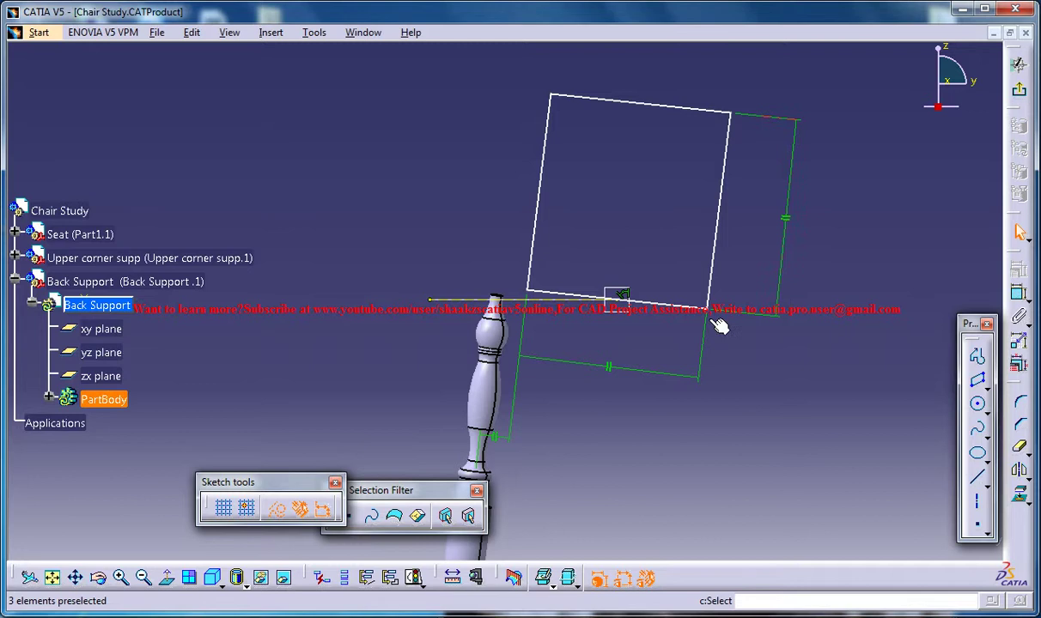
pyautogui.moveTo(720, 318)
pyautogui.mouseDown()
pyautogui.moveTo(653, 305)
pyautogui.moveTo(659, 311)
pyautogui.mouseUp()
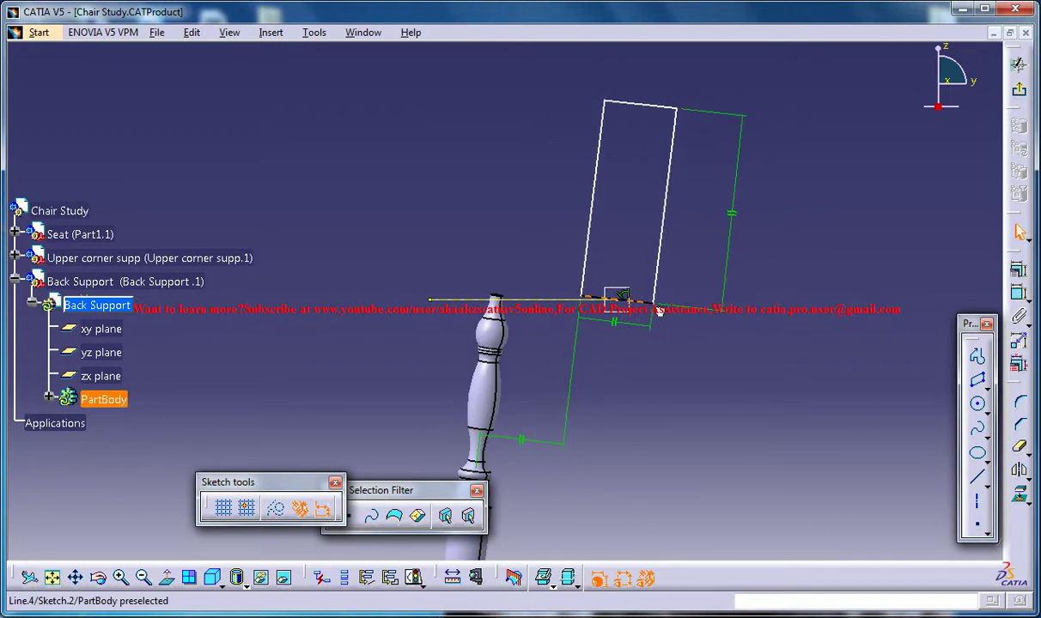
# Step: Constrain the profile's long side nearer the corner support to be perpendicular to its lower edge
pyautogui.click(1020, 292)
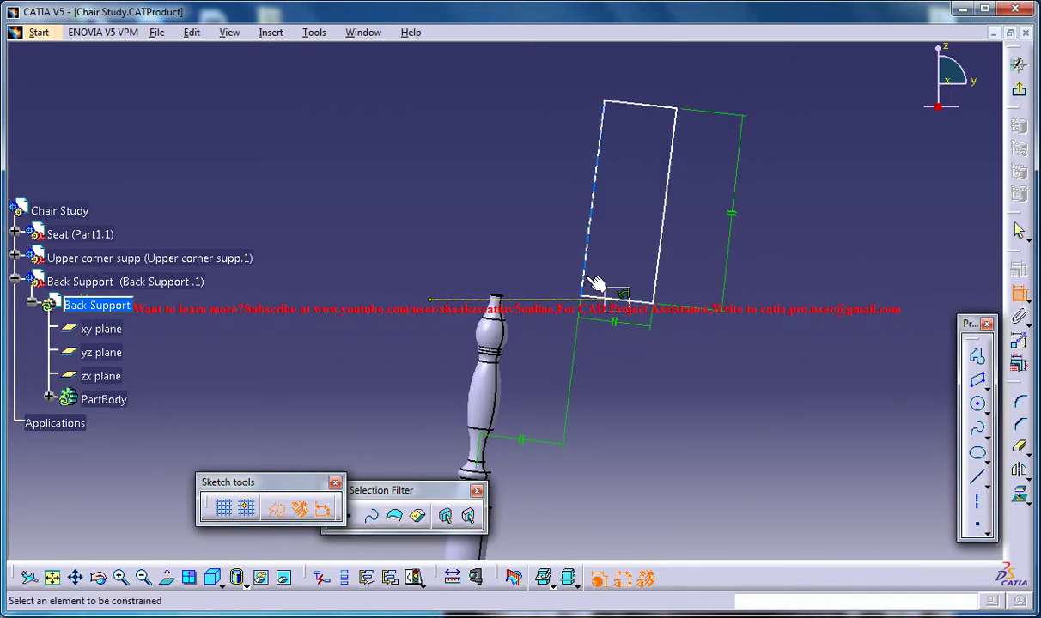
pyautogui.click(603, 299)
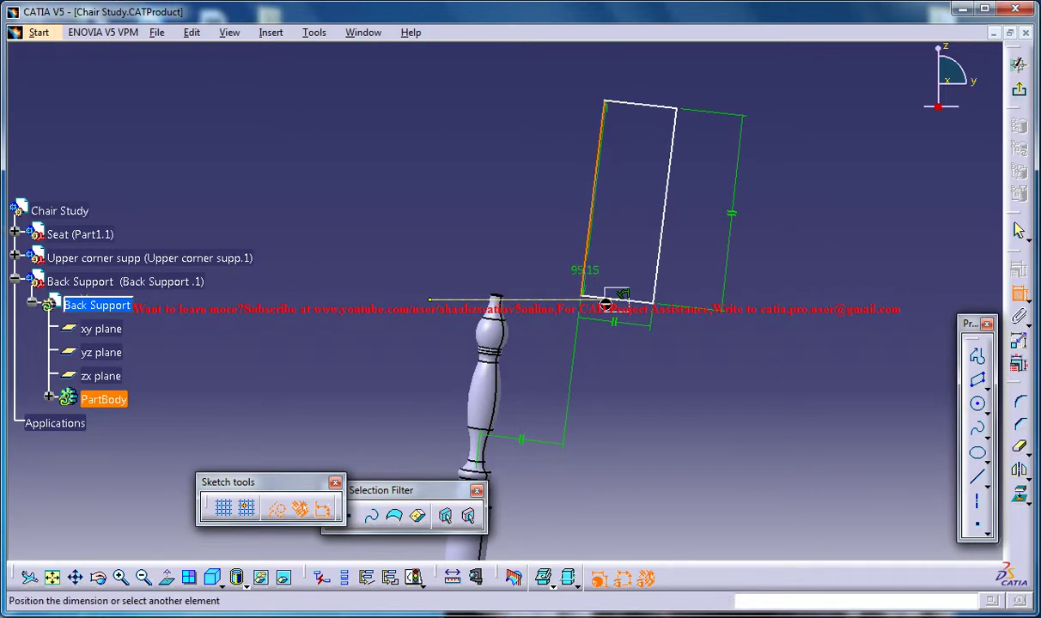
pyautogui.click(612, 302)
pyautogui.rightClick(607, 262)
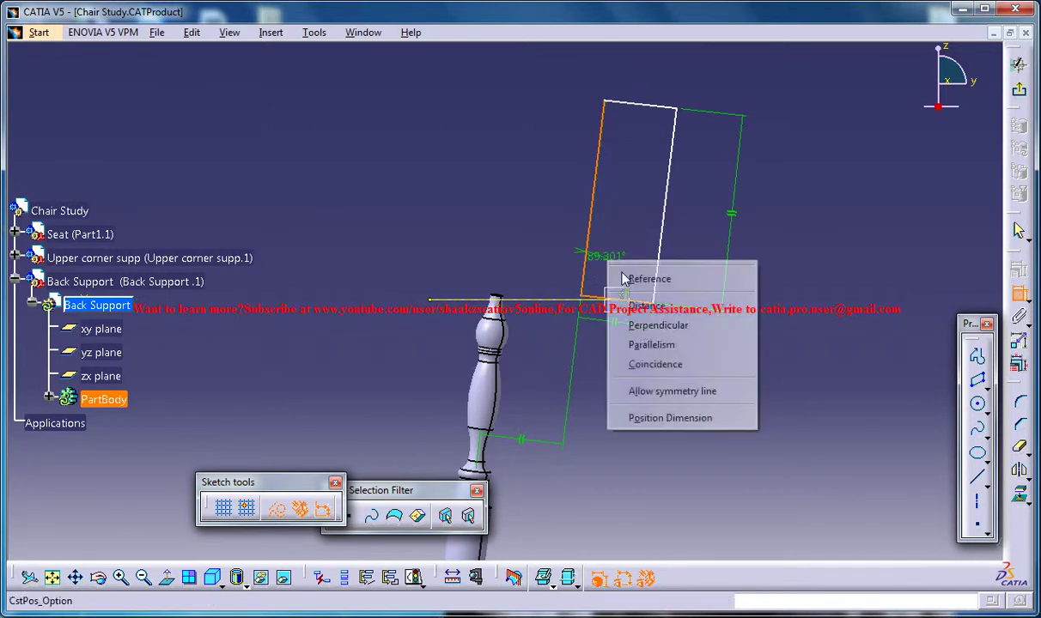
pyautogui.click(658, 325)
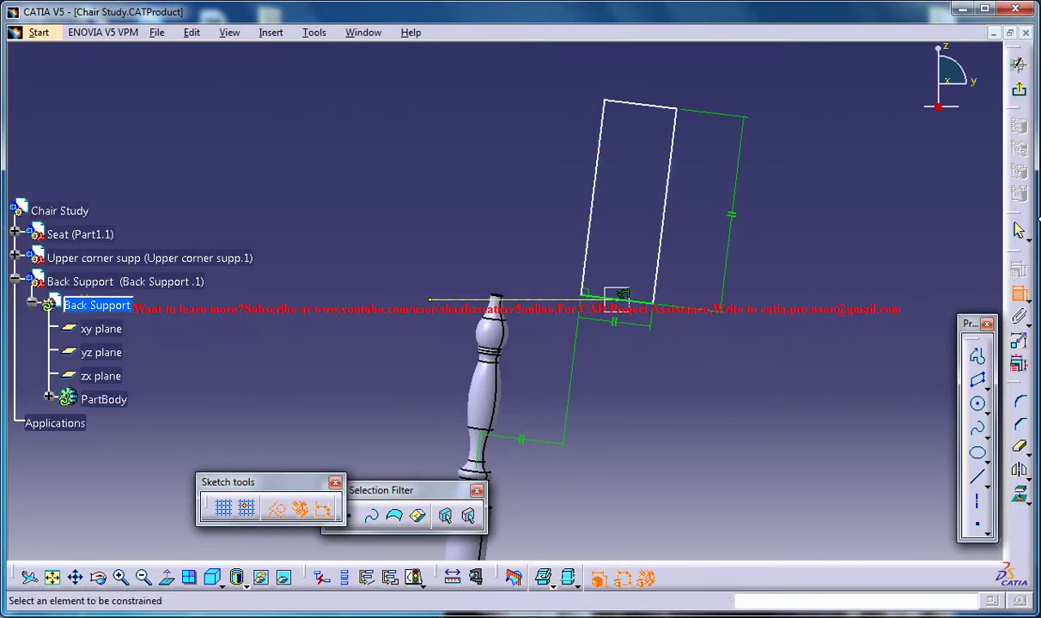
pyautogui.click(1018, 230)
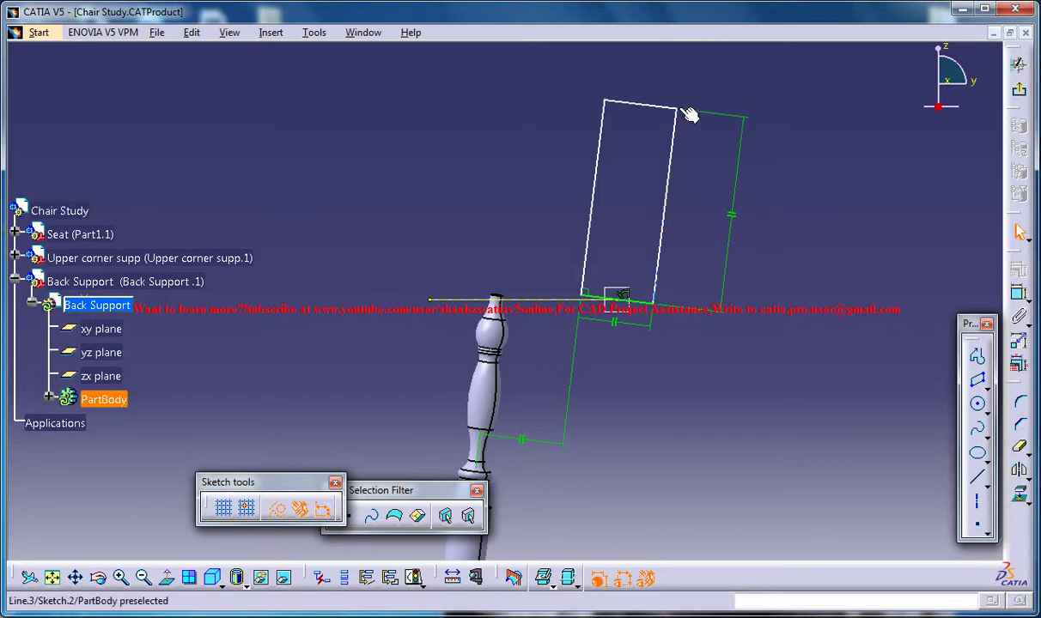
# Step: Stretch the profile upward from its upper corner, making it slightly narrower, and finish the sketch
pyautogui.moveTo(683, 116)
pyautogui.mouseDown()
pyautogui.moveTo(675, 115)
pyautogui.moveTo(682, 74)
pyautogui.mouseUp()
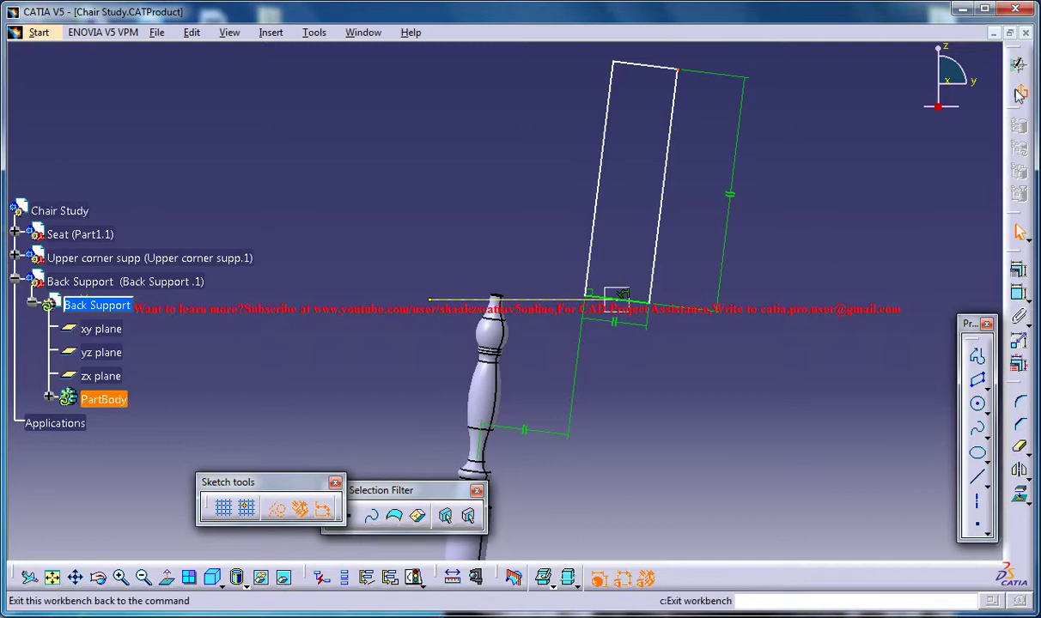
pyautogui.click(1019, 65)
# Step: Create a Rib from the tilted profile along the rear arc as center curve, with the Keep angle profile control
pyautogui.moveTo(731, 225); pyautogui.dragTo(458, 240, button='middle')
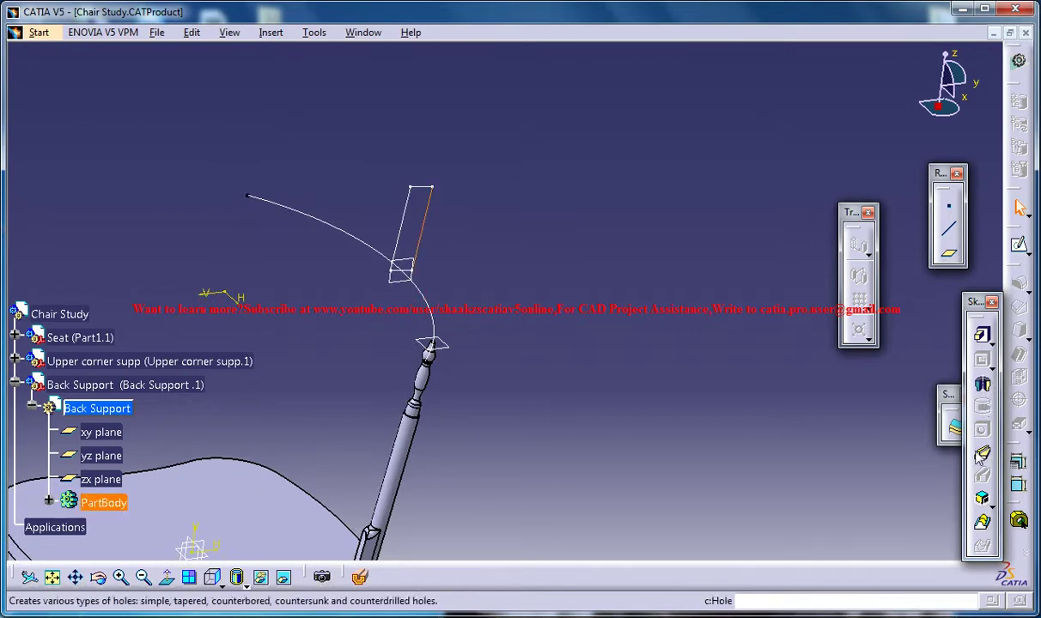
pyautogui.click(1019, 422)
pyautogui.click(428, 305)
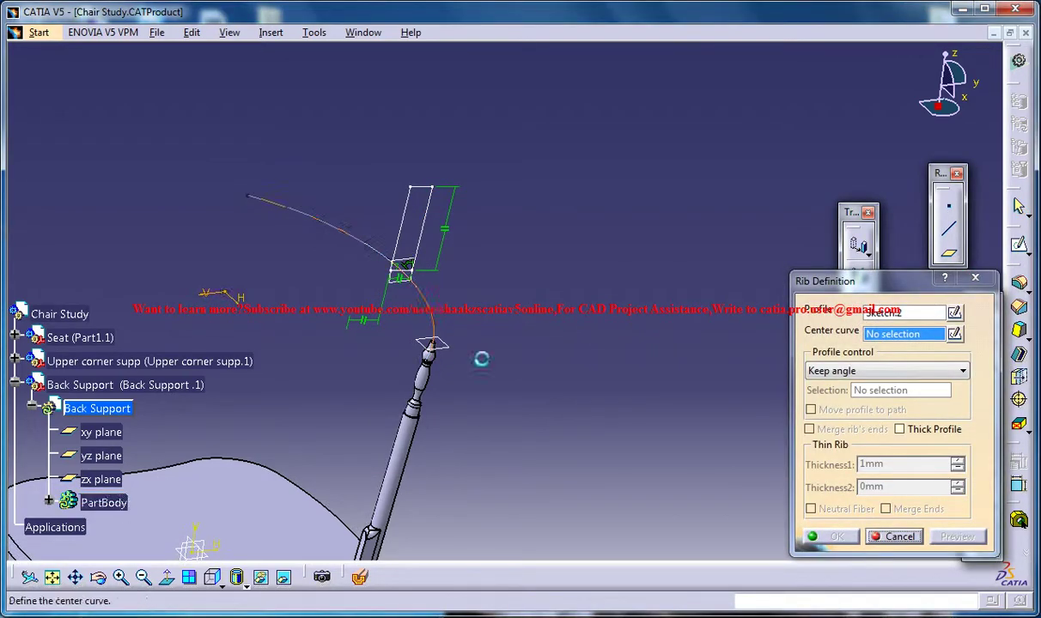
pyautogui.click(833, 537)
pyautogui.moveTo(537, 311); pyautogui.dragTo(590, 378, button='middle')
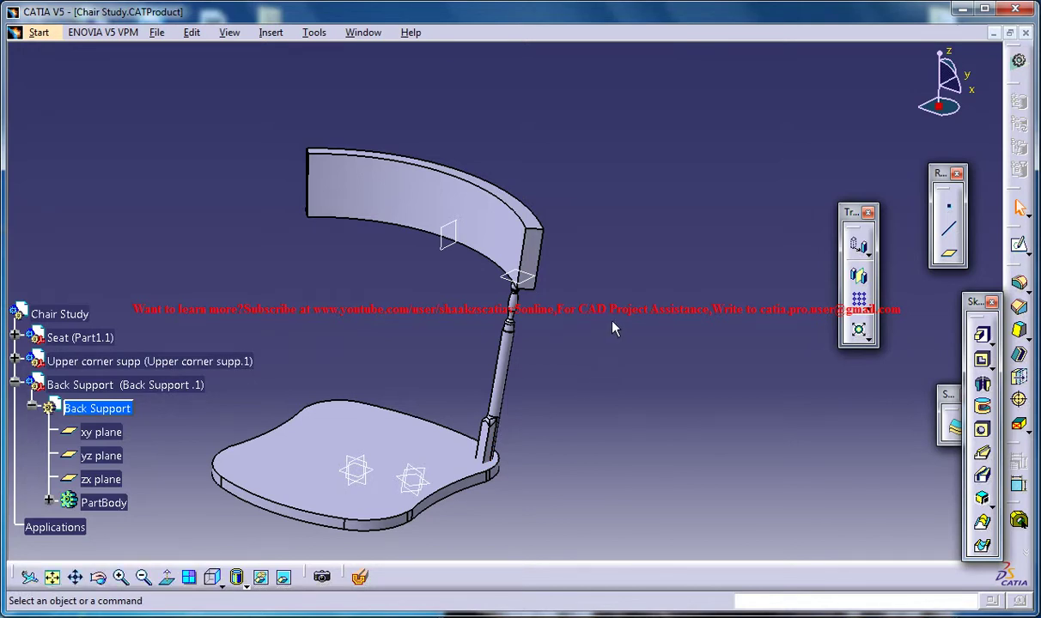